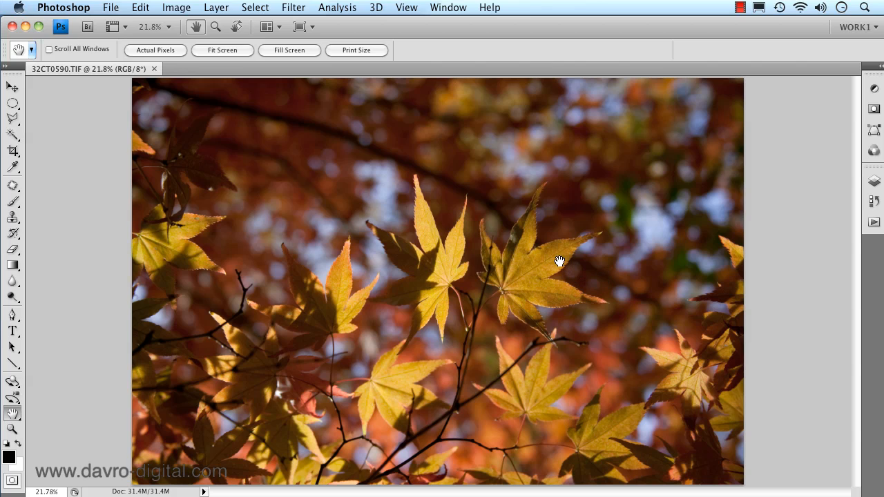
Show the layers and neutralize the photo's color cast with Match Color, using a Fade of 78.
{"action": "left_click", "coordinate": [875, 182]}
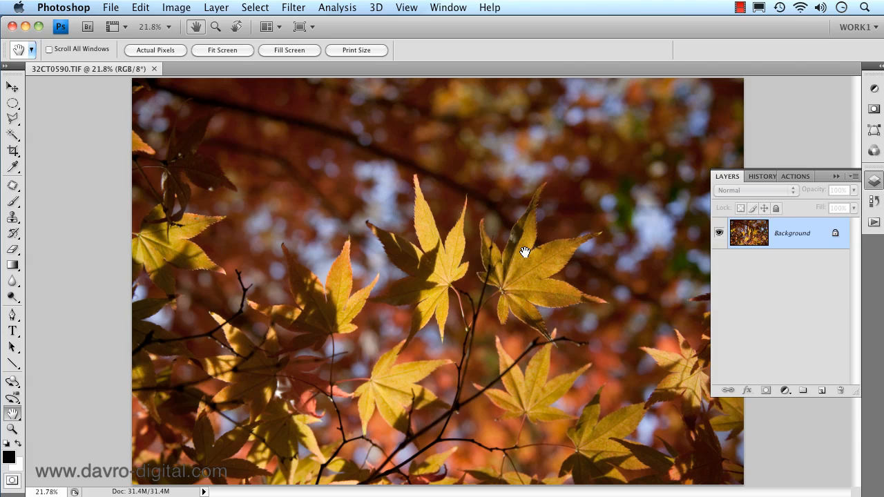
{"action": "left_click", "coordinate": [176, 8]}
{"action": "mouse_move", "coordinate": [208, 45]}
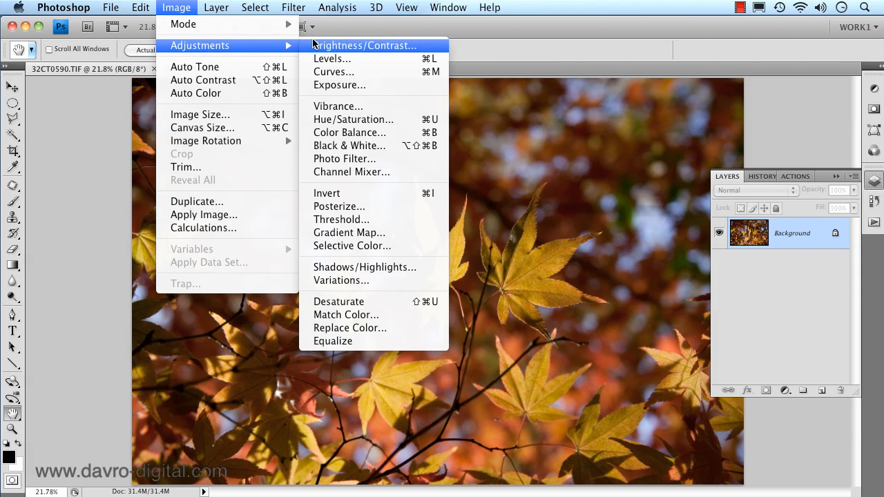
{"action": "left_click", "coordinate": [407, 314]}
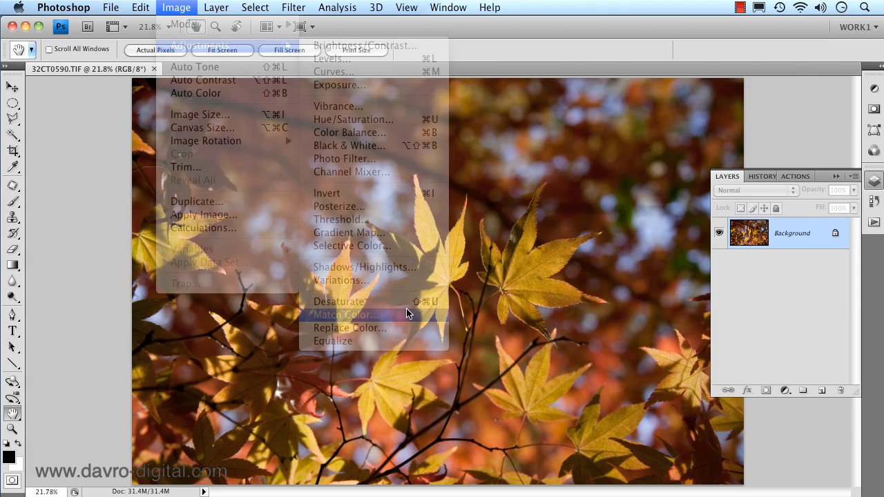
{"action": "left_click_drag", "start_coordinate": [571, 55], "coordinate": [782, 43]}
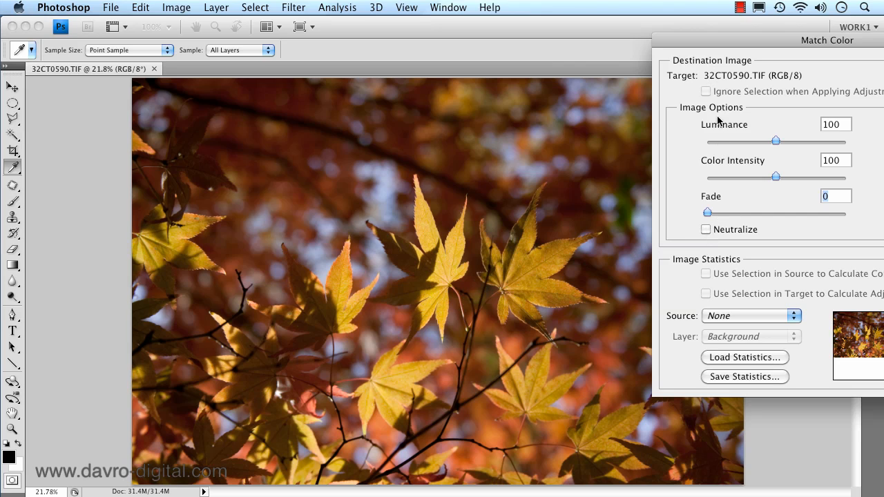
{"action": "left_click", "coordinate": [705, 230]}
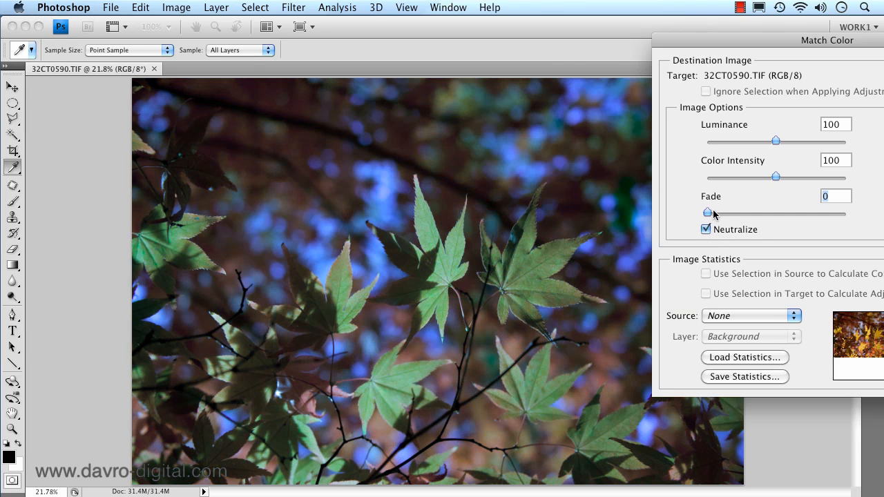
{"action": "left_click_drag", "start_coordinate": [708, 213], "coordinate": [804, 218]}
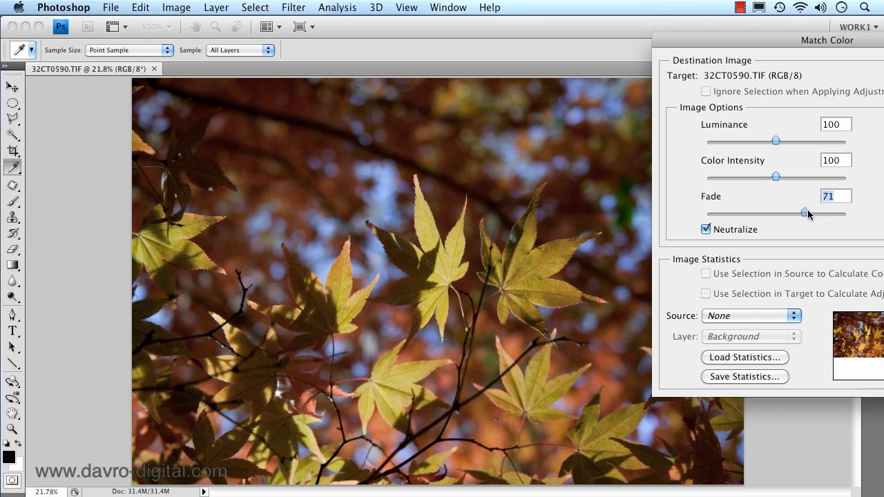
{"action": "left_click_drag", "start_coordinate": [808, 214], "coordinate": [813, 214]}
{"action": "left_click_drag", "start_coordinate": [791, 43], "coordinate": [643, 51]}
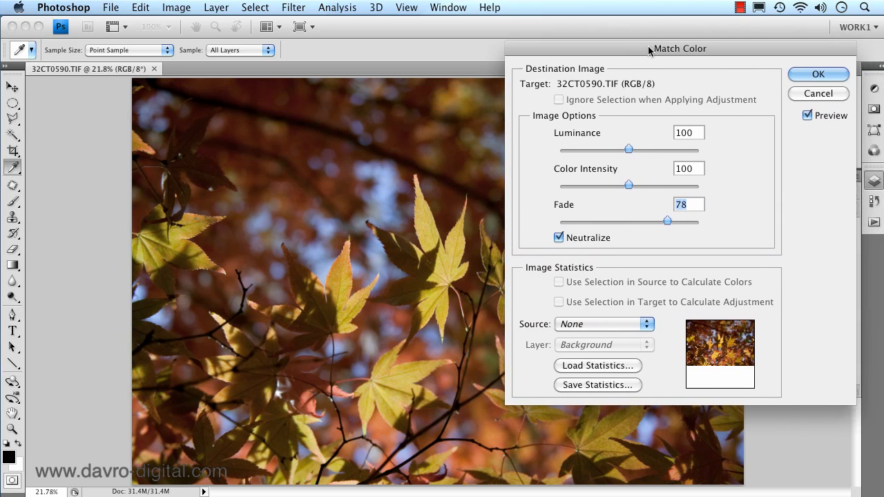
{"action": "left_click", "coordinate": [805, 115]}
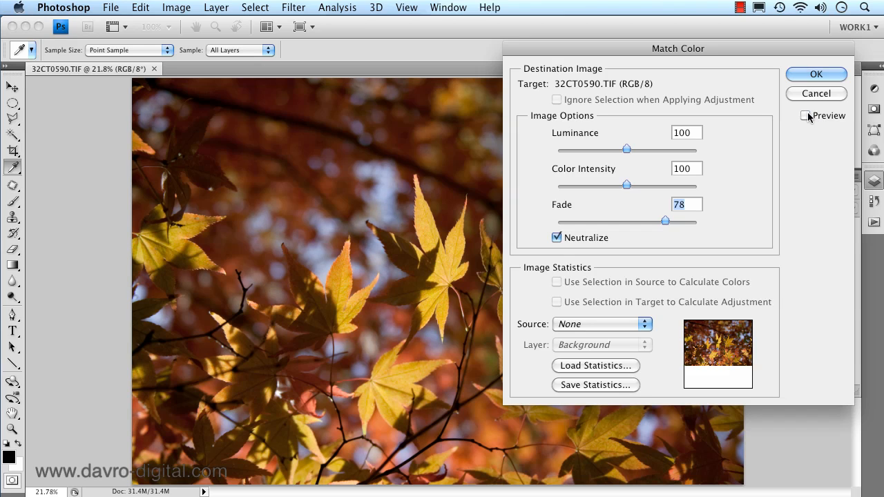
{"action": "left_click", "coordinate": [805, 116]}
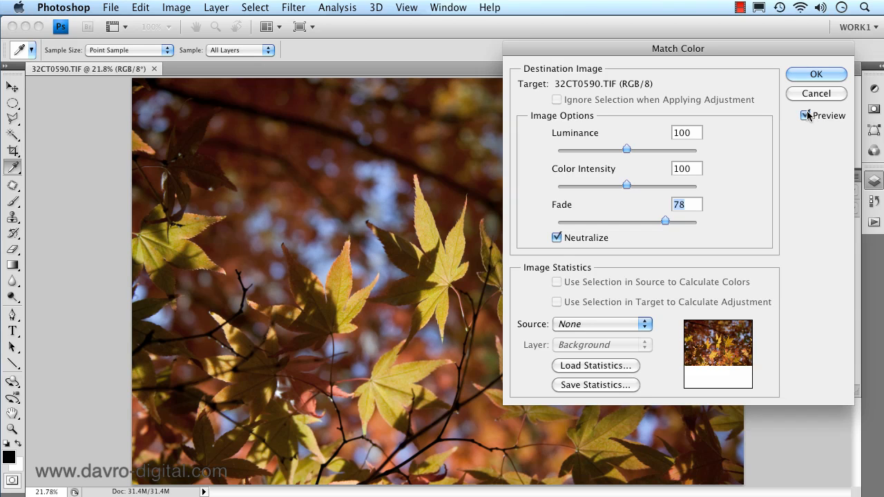
{"action": "left_click", "coordinate": [815, 74]}
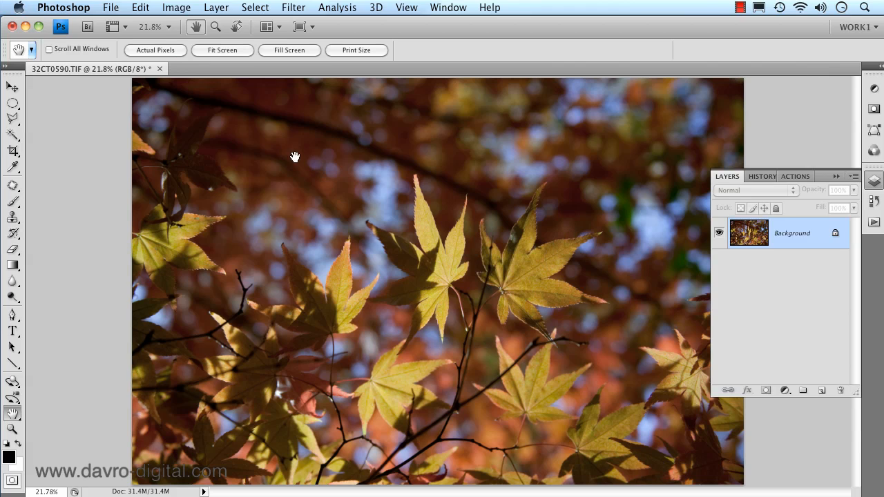
Convert the Background layer to a Smart Object.
{"action": "left_click", "coordinate": [177, 8]}
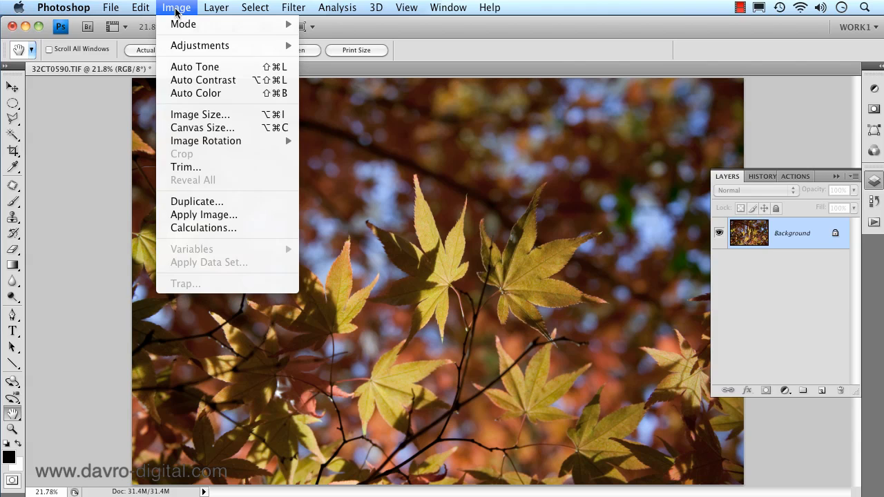
{"action": "left_click", "coordinate": [177, 8]}
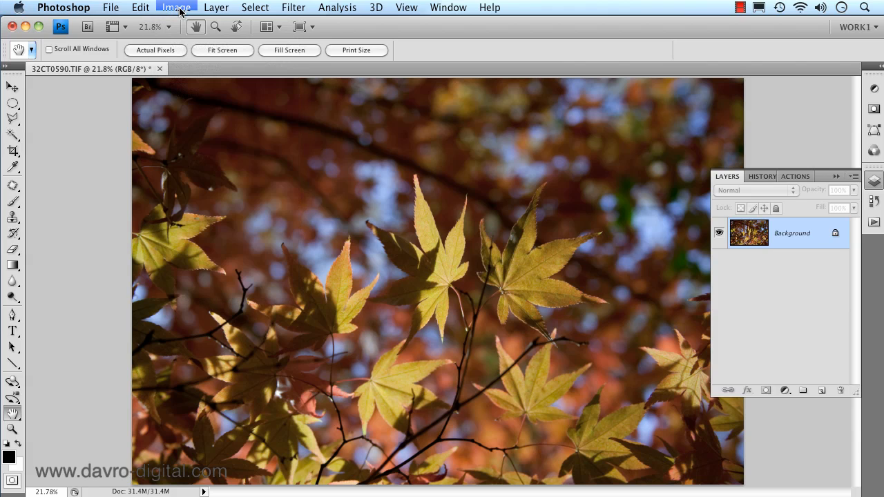
{"action": "right_click", "coordinate": [810, 236]}
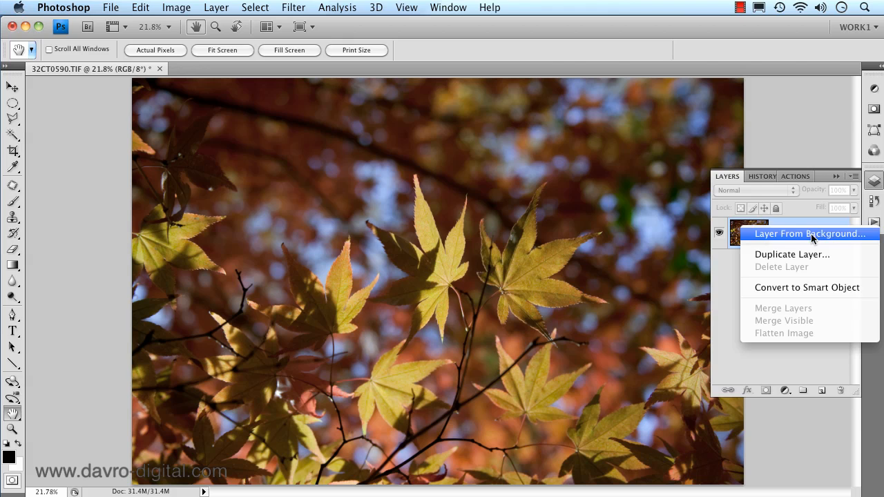
{"action": "left_click", "coordinate": [801, 293]}
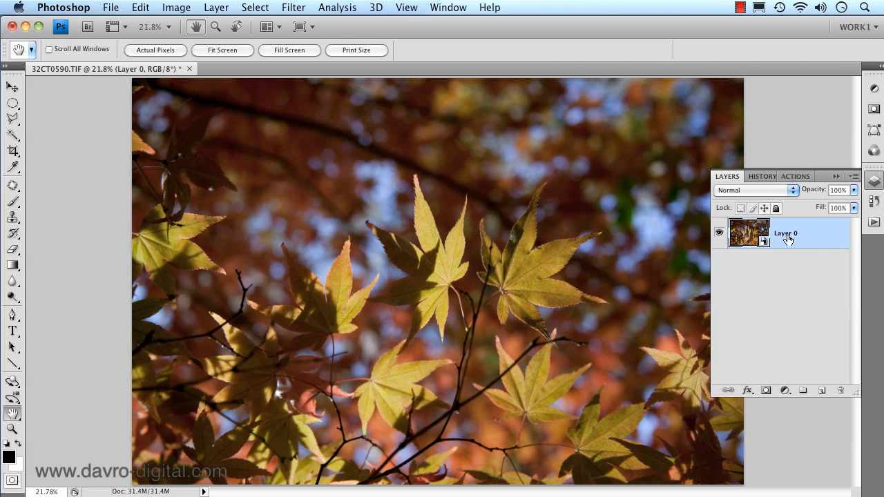
Start a Shadows/Highlights adjustment with shadows Amount 9%, Tonal Width 27% and Radius 40 px.
{"action": "left_click", "coordinate": [176, 8]}
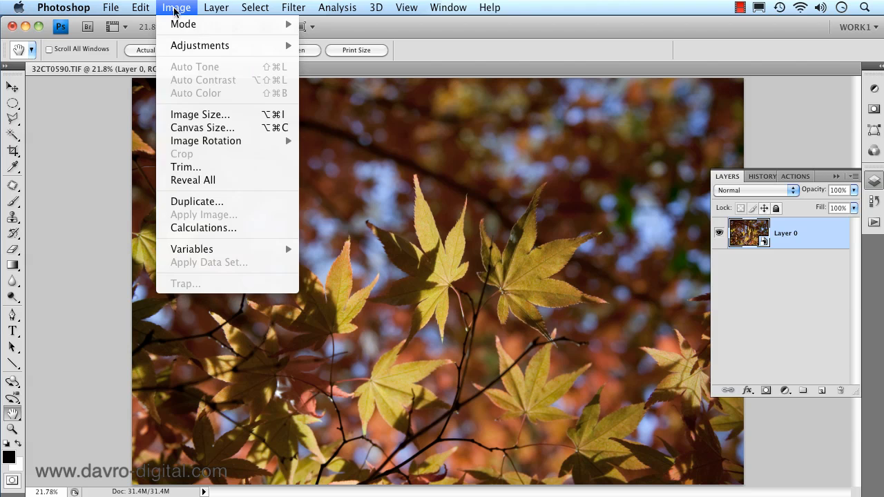
{"action": "mouse_move", "coordinate": [228, 44]}
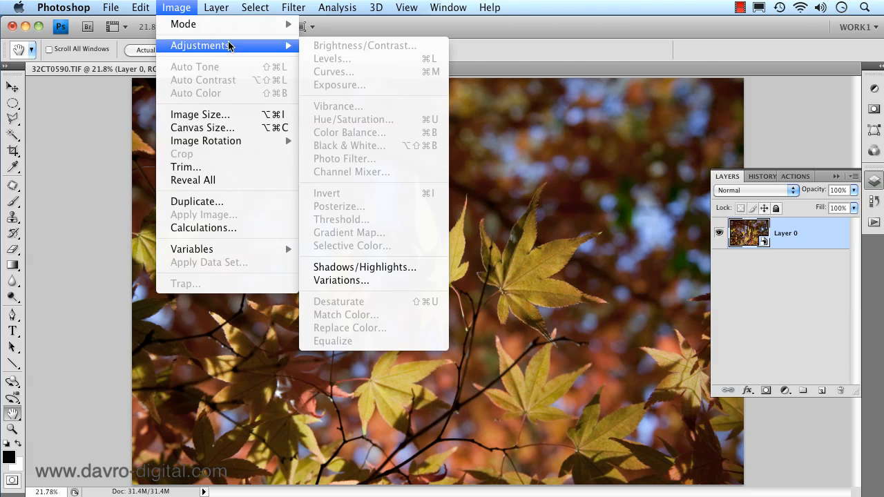
{"action": "left_click", "coordinate": [365, 267]}
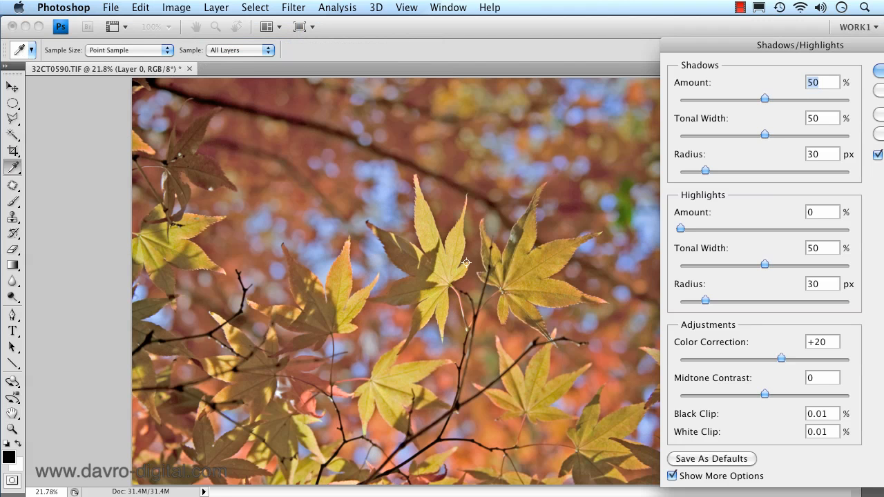
{"action": "left_click", "coordinate": [672, 476]}
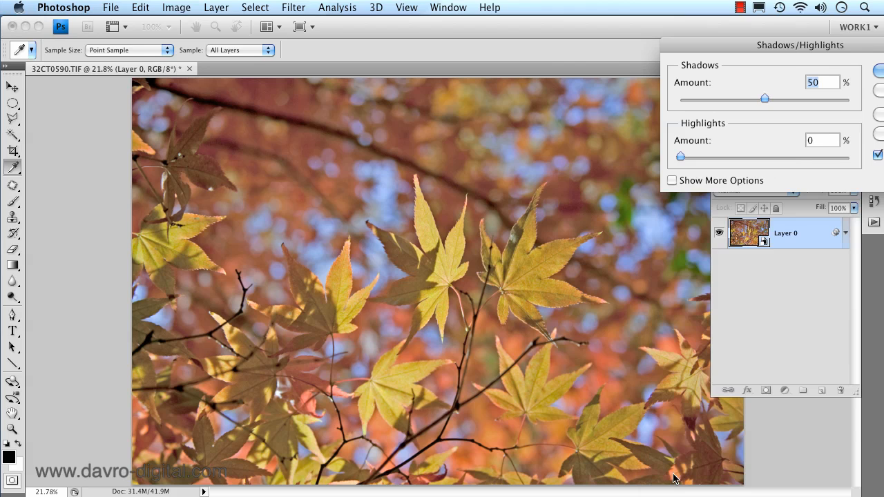
{"action": "left_click", "coordinate": [672, 180]}
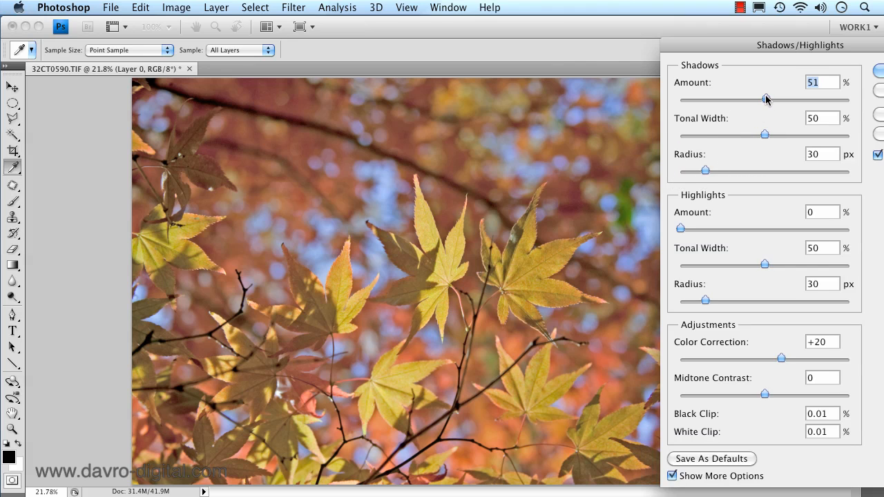
{"action": "left_click_drag", "start_coordinate": [766, 98], "coordinate": [697, 97]}
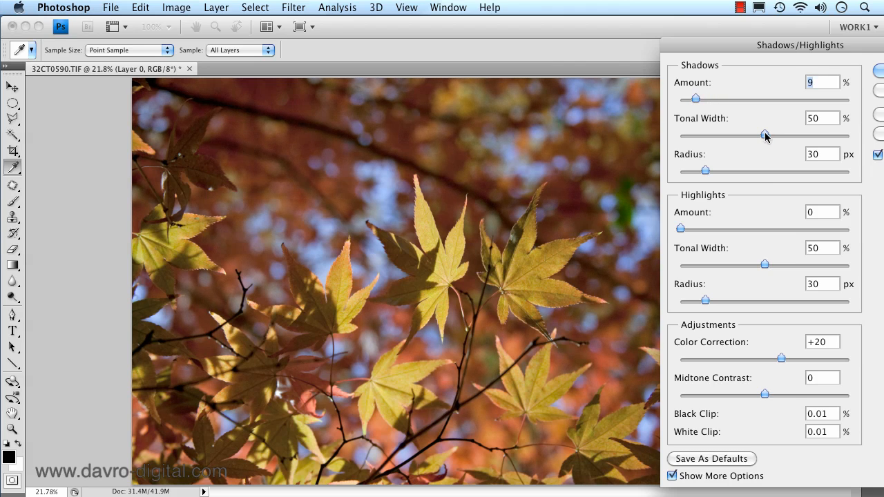
{"action": "left_click_drag", "start_coordinate": [764, 134], "coordinate": [727, 133]}
{"action": "mouse_move", "coordinate": [705, 171]}
{"action": "left_mouse_down"}
{"action": "mouse_move", "coordinate": [738, 172]}
{"action": "mouse_move", "coordinate": [712, 172]}
{"action": "left_mouse_up"}
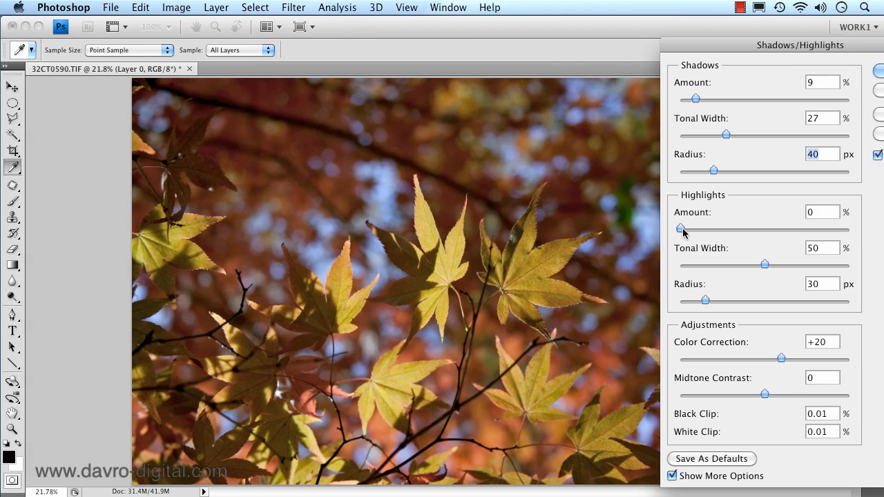
Set the highlights Amount to 26%, judging the effect on the central leaves up close.
{"action": "left_click_drag", "start_coordinate": [681, 232], "coordinate": [714, 229]}
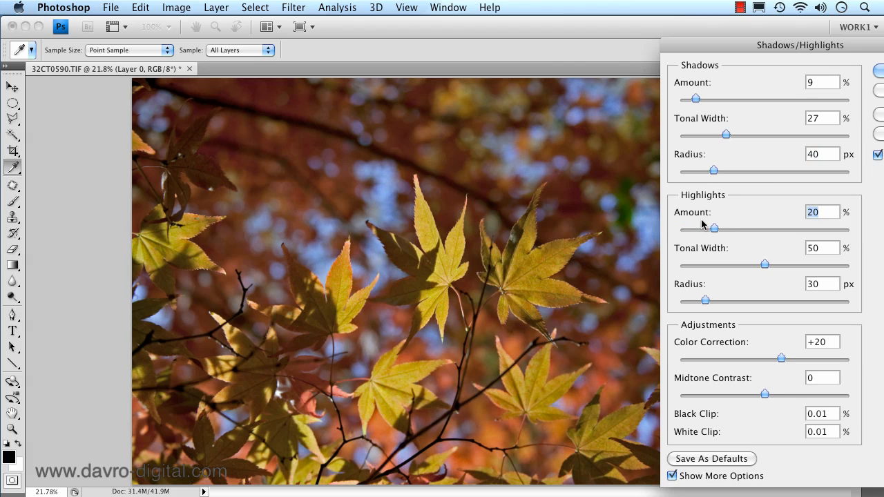
{"action": "key", "text": "super+space"}
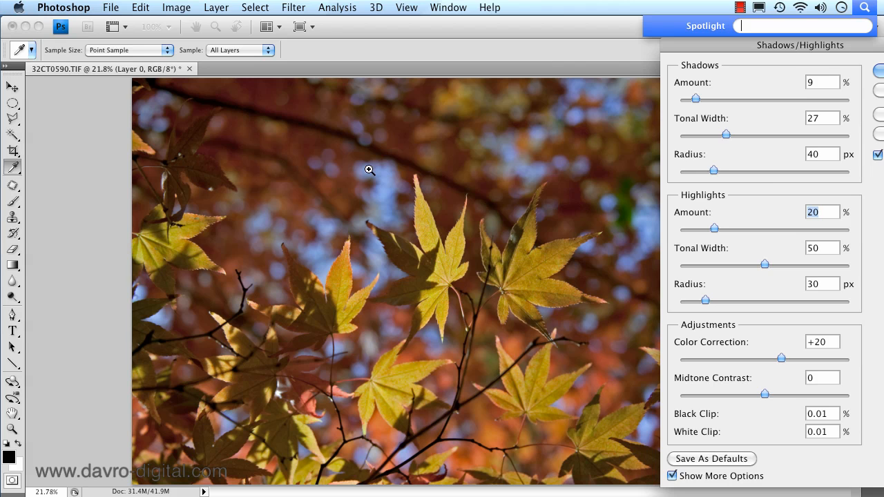
{"action": "left_click_drag", "start_coordinate": [319, 146], "coordinate": [560, 293]}
{"action": "left_click_drag", "start_coordinate": [476, 374], "coordinate": [431, 278]}
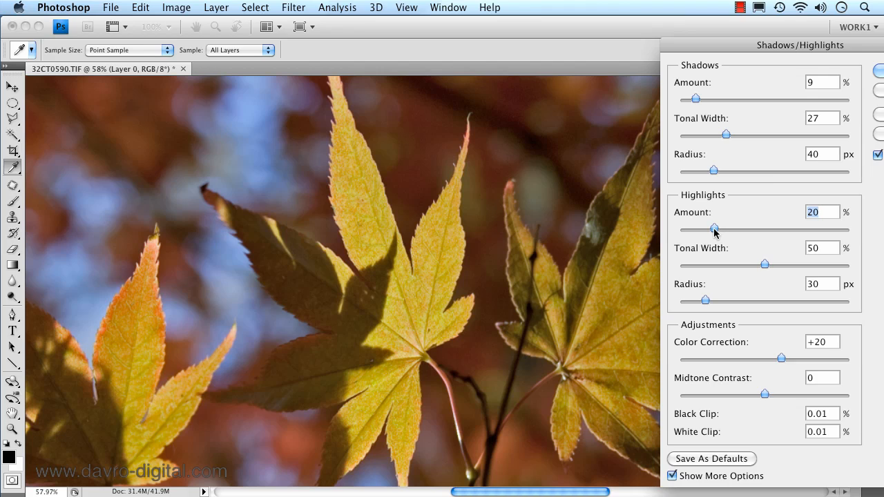
{"action": "left_click_drag", "start_coordinate": [719, 233], "coordinate": [725, 234]}
Set the highlights Tonal Width to 48% and Radius to 52 px, checking the effect across the leaves.
{"action": "mouse_move", "coordinate": [765, 264]}
{"action": "left_mouse_down"}
{"action": "mouse_move", "coordinate": [751, 265]}
{"action": "mouse_move", "coordinate": [769, 266]}
{"action": "mouse_move", "coordinate": [762, 267]}
{"action": "left_mouse_up"}
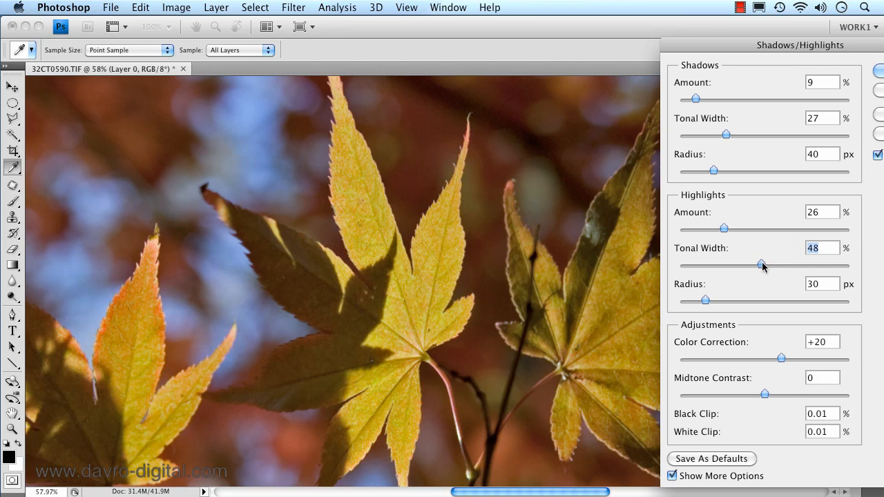
{"action": "left_click_drag", "start_coordinate": [557, 306], "coordinate": [233, 262]}
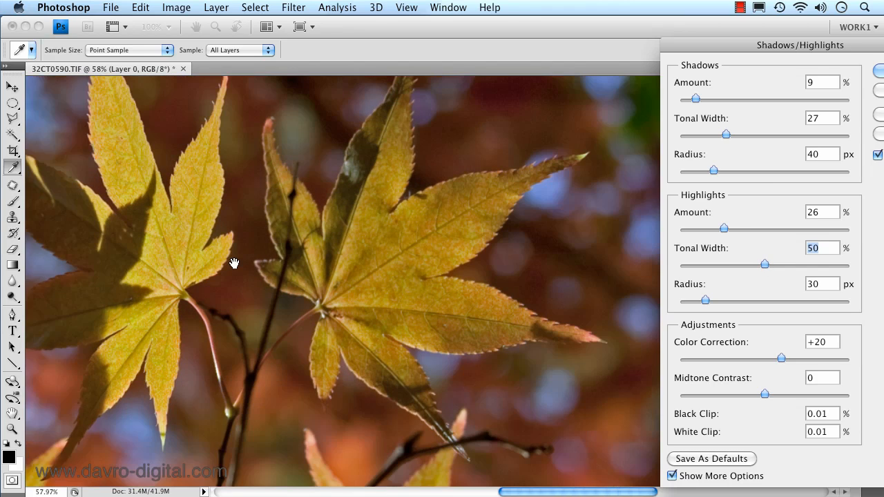
{"action": "left_click_drag", "start_coordinate": [764, 264], "coordinate": [760, 265]}
{"action": "left_click_drag", "start_coordinate": [440, 373], "coordinate": [503, 288]}
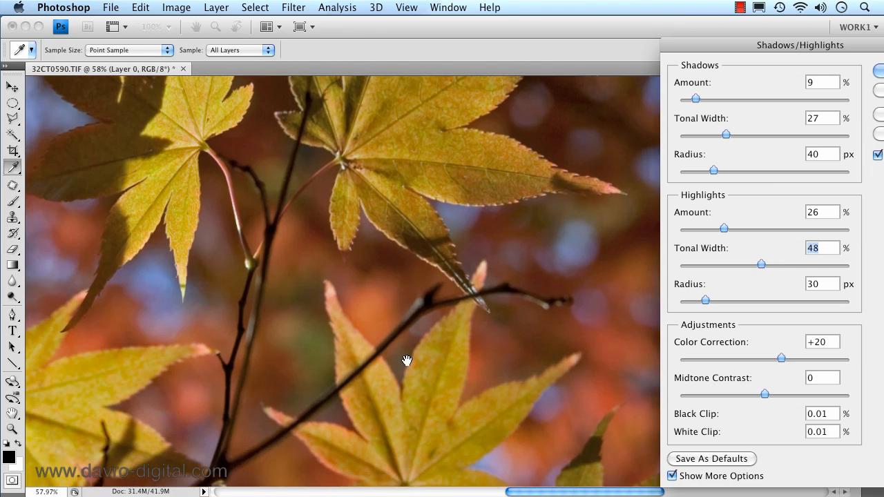
{"action": "left_click_drag", "start_coordinate": [339, 359], "coordinate": [513, 322]}
{"action": "left_click_drag", "start_coordinate": [453, 335], "coordinate": [493, 337]}
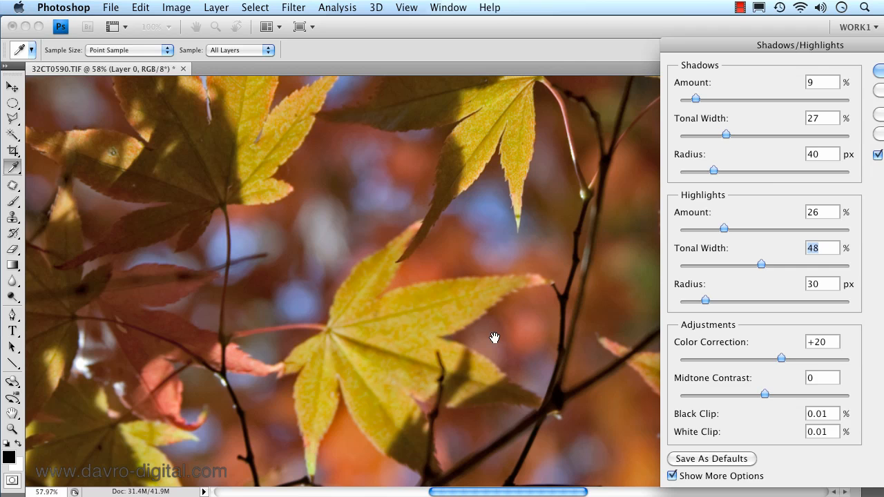
{"action": "left_click", "coordinate": [425, 325], "text": "alt"}
{"action": "left_click", "coordinate": [424, 318], "text": "alt"}
{"action": "left_click", "coordinate": [428, 321], "text": "alt"}
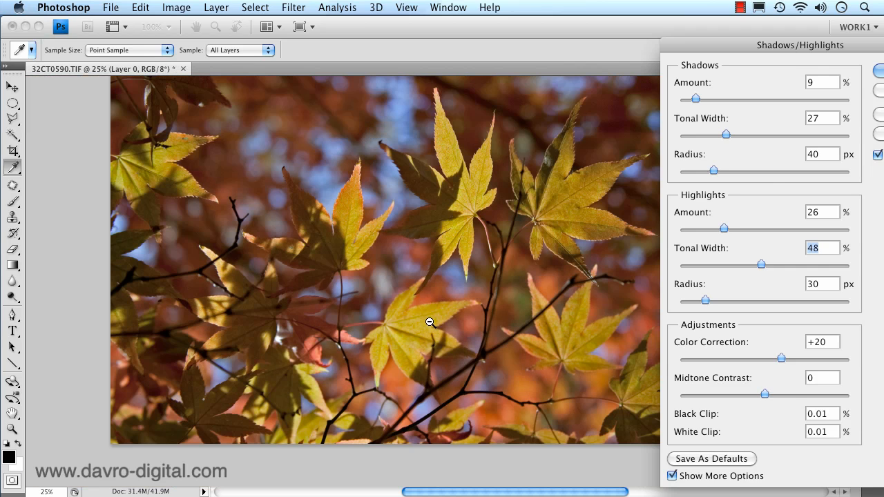
{"action": "left_click_drag", "start_coordinate": [760, 264], "coordinate": [761, 261]}
{"action": "left_click_drag", "start_coordinate": [710, 300], "coordinate": [724, 299]}
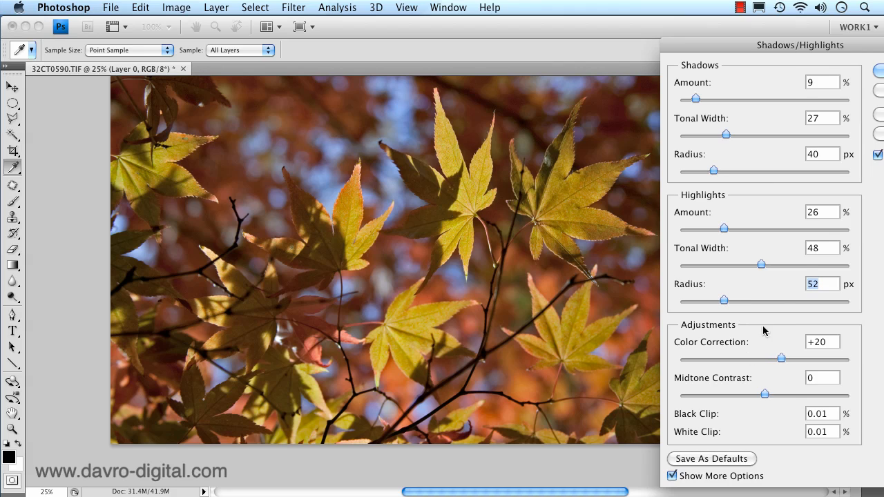
Compare the photo with and without the Shadows/Highlights adjustment and apply it as a smart filter.
{"action": "left_click_drag", "start_coordinate": [792, 45], "coordinate": [752, 42]}
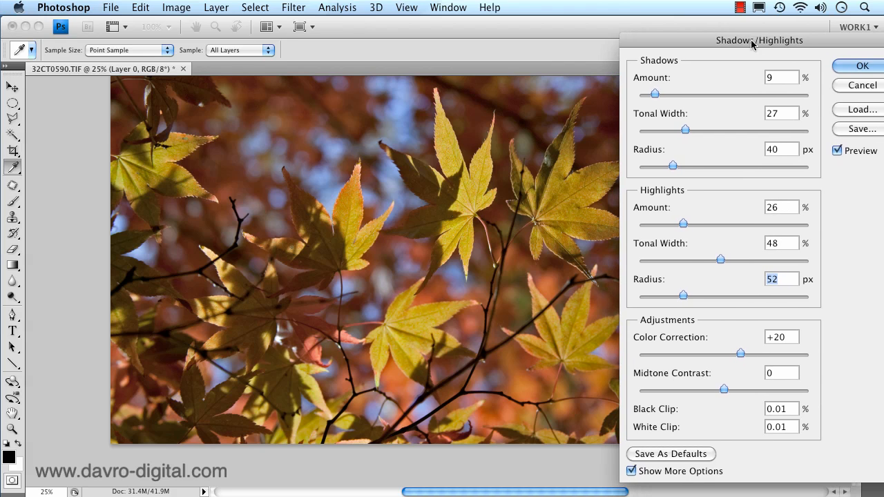
{"action": "left_click", "coordinate": [837, 151]}
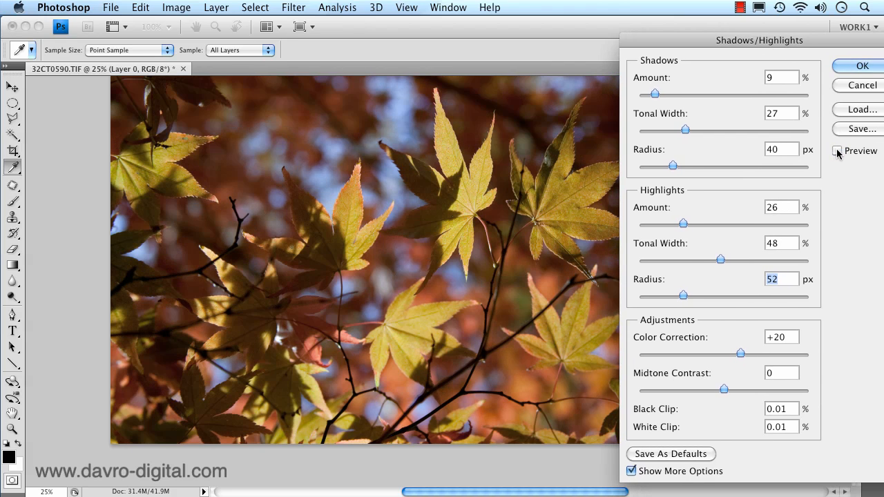
{"action": "left_click", "coordinate": [837, 151]}
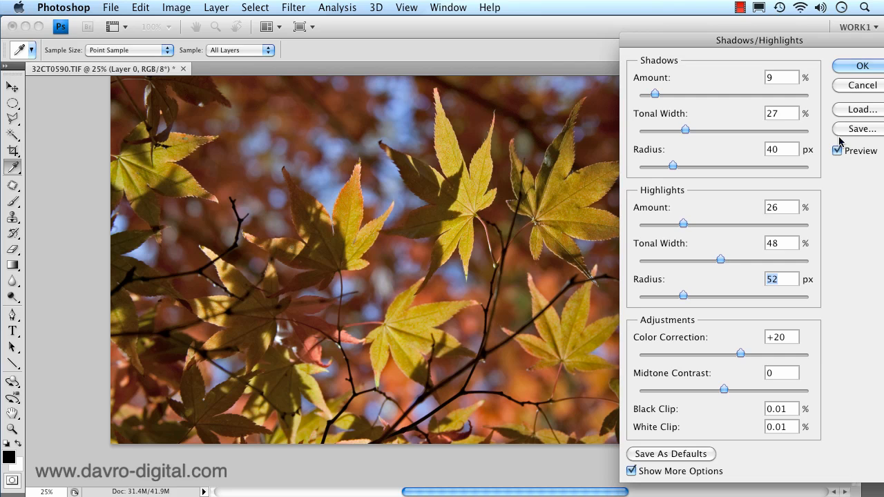
{"action": "left_click", "coordinate": [861, 66]}
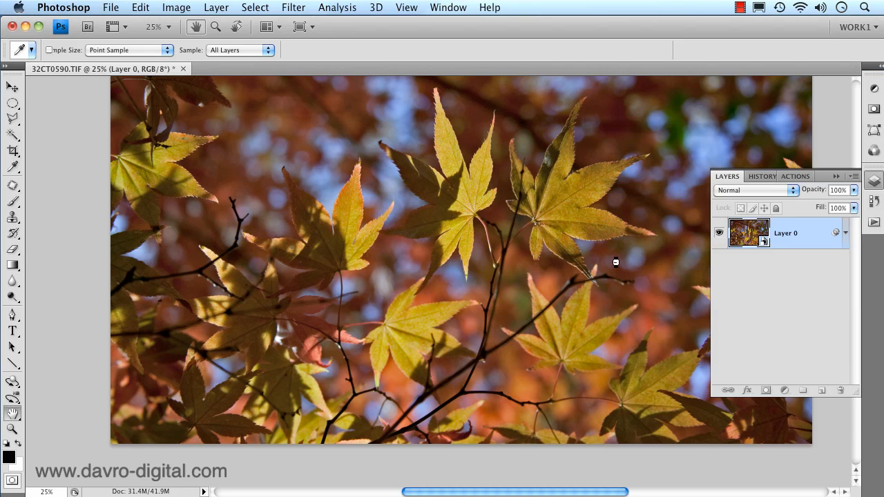
{"action": "key", "text": "h"}
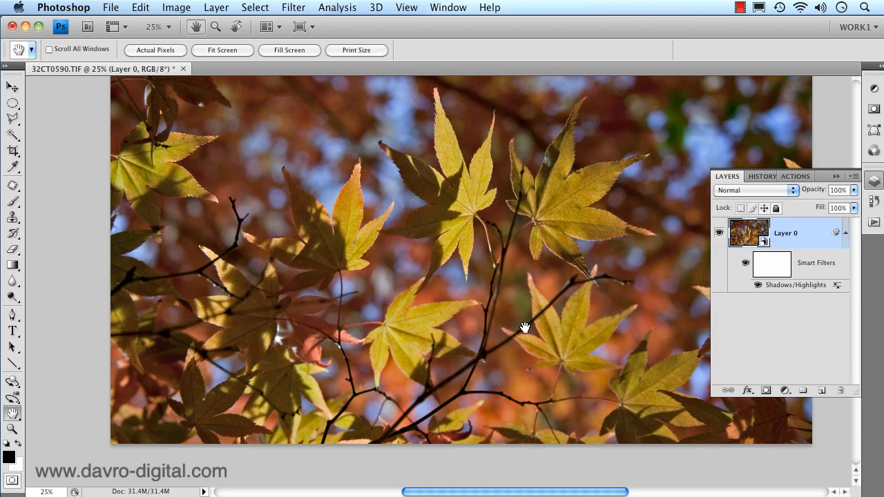
Duplicate the corrected leaves image as a separate document named 32CT0590 copy.
{"action": "left_click_drag", "start_coordinate": [406, 271], "coordinate": [392, 325]}
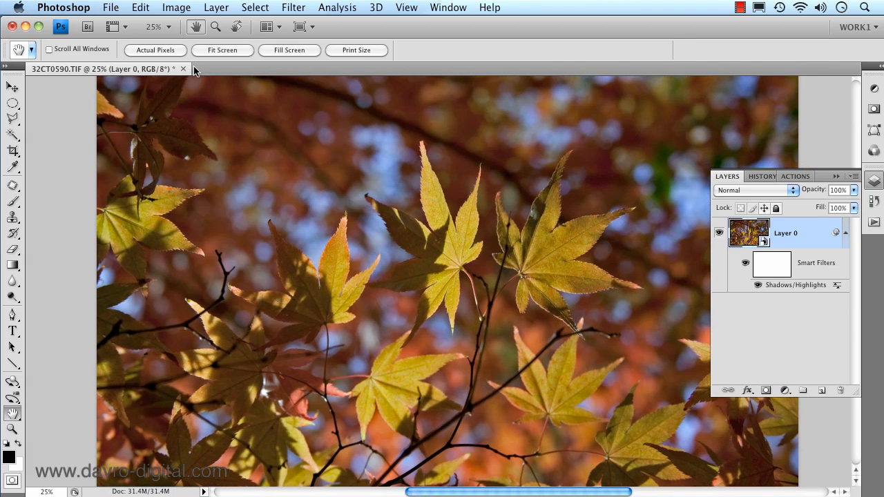
{"action": "left_click", "coordinate": [176, 8]}
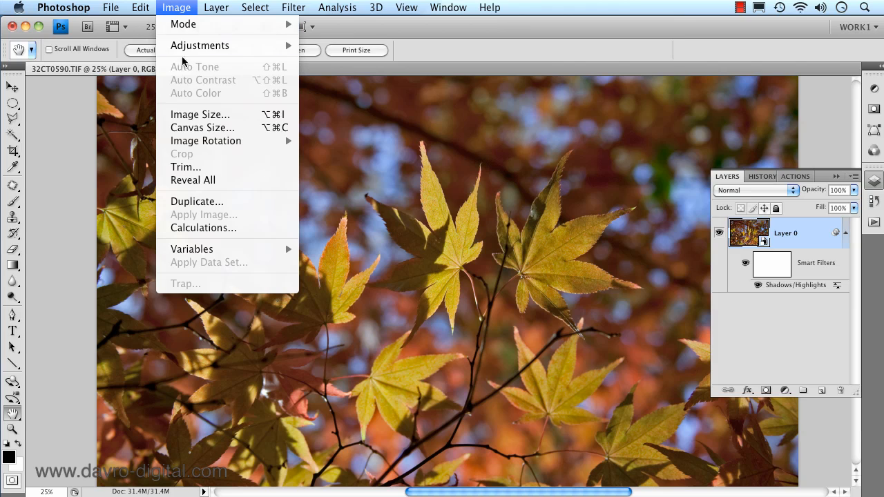
{"action": "left_click", "coordinate": [199, 202]}
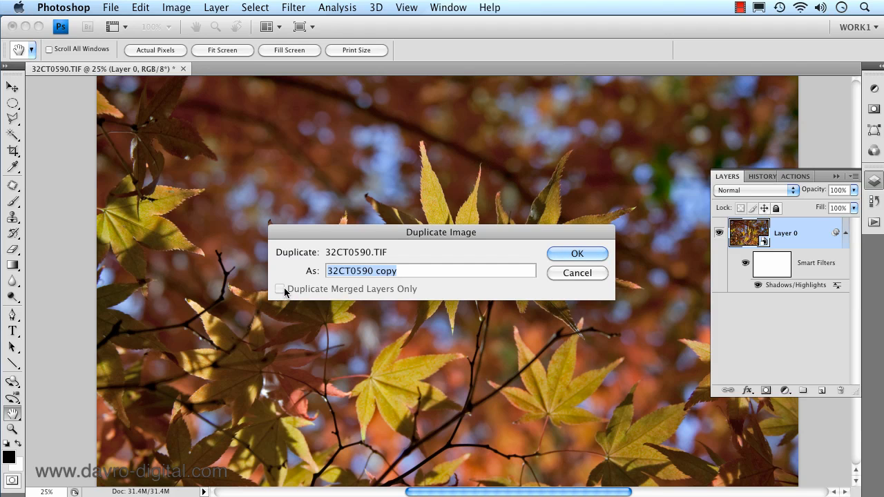
{"action": "left_click", "coordinate": [573, 257]}
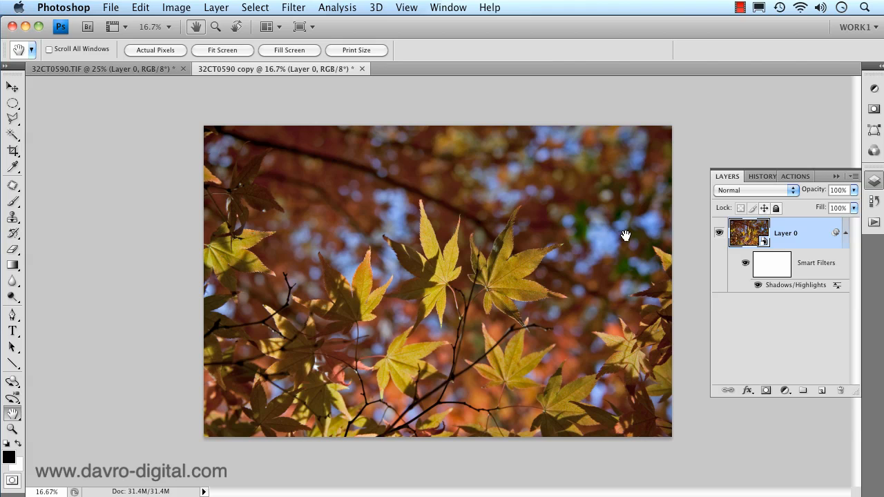
Convert the duplicated image to Lab Color mode, rasterizing its smart object.
{"action": "left_click", "coordinate": [176, 8]}
{"action": "mouse_move", "coordinate": [235, 27]}
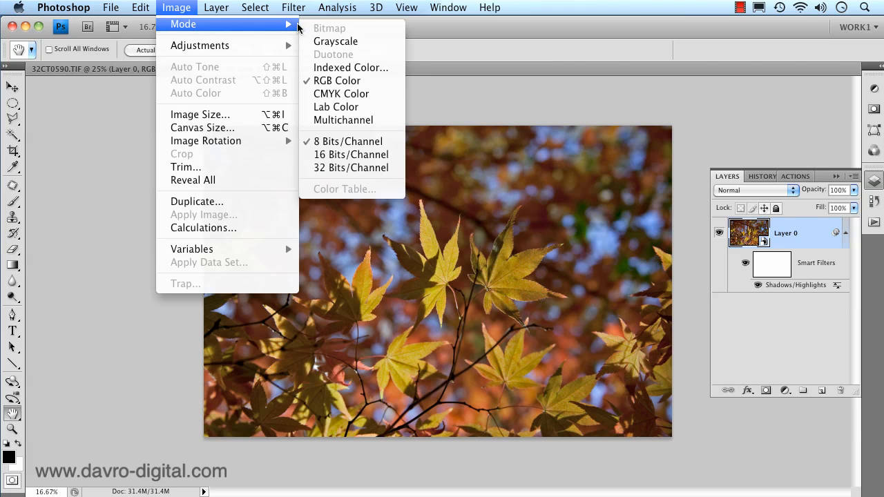
{"action": "left_click", "coordinate": [359, 108]}
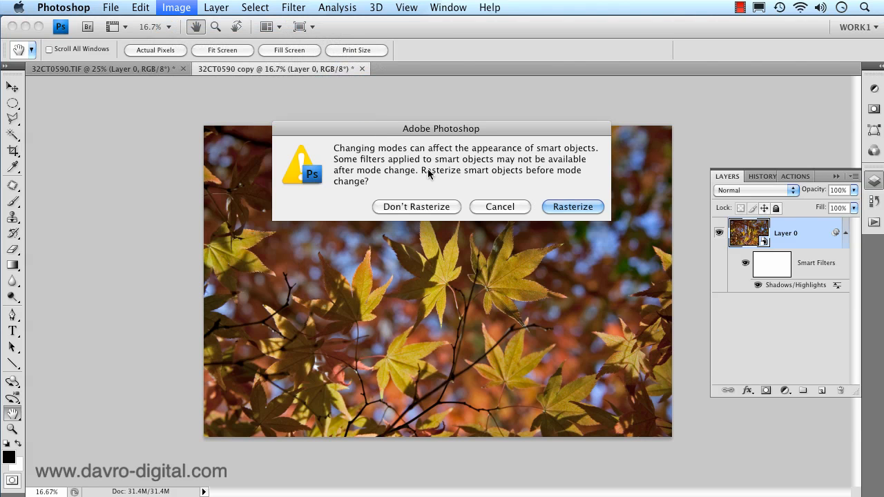
{"action": "left_click", "coordinate": [573, 207]}
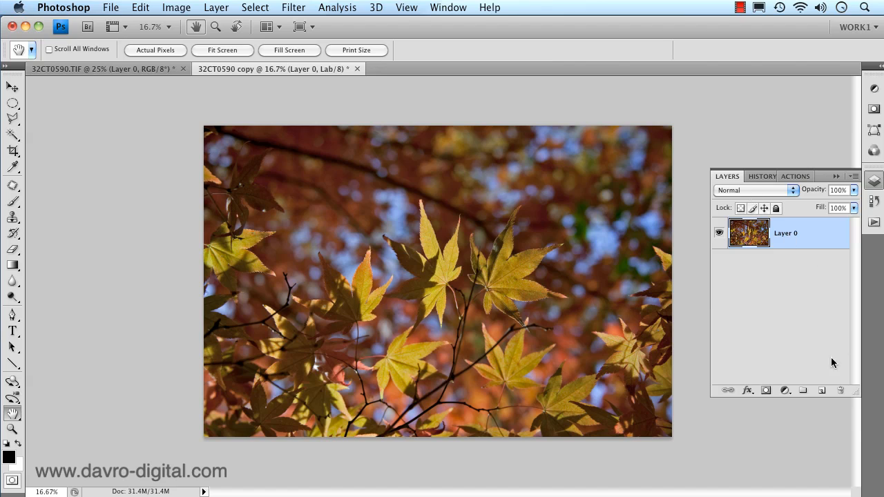
Add a Curves adjustment layer above the Lab image and set the curve display to the finer grid.
{"action": "left_click", "coordinate": [784, 390]}
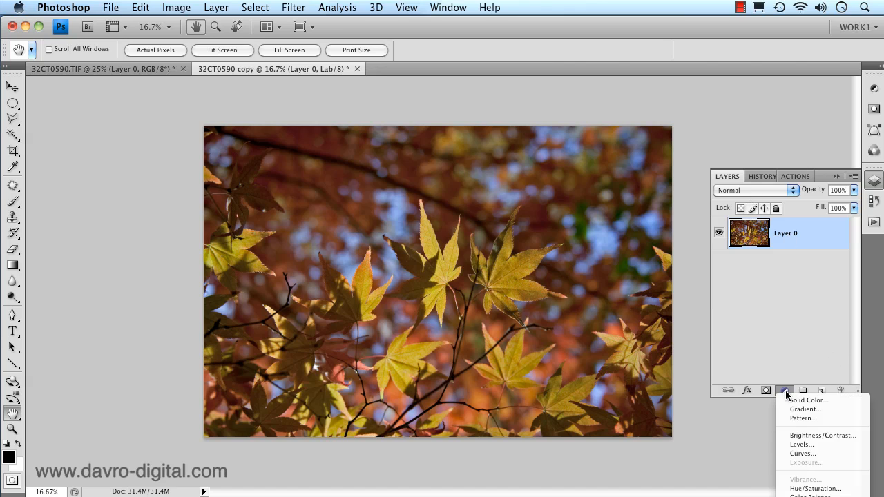
{"action": "left_click", "coordinate": [799, 454]}
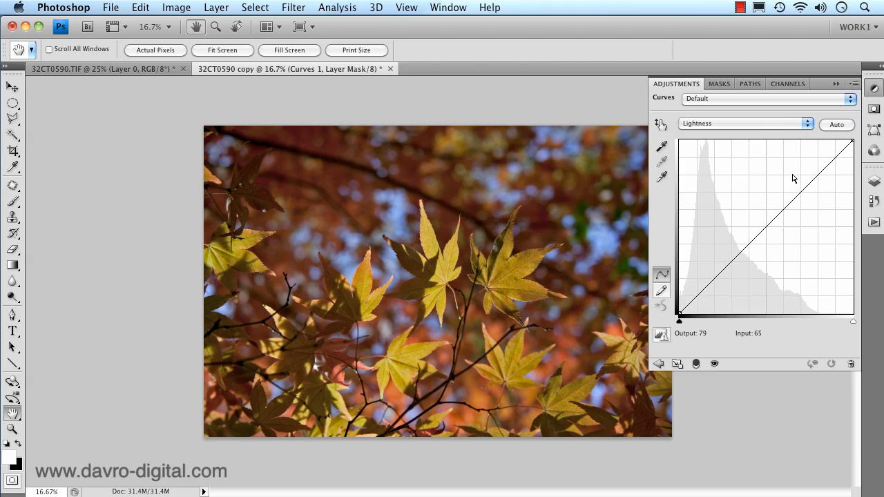
{"action": "left_click", "coordinate": [854, 83]}
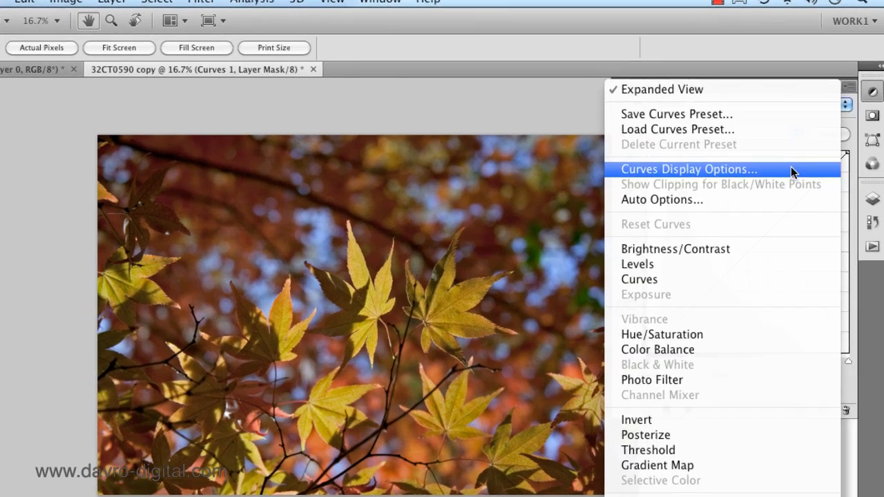
{"action": "left_click", "coordinate": [793, 173]}
{"action": "left_click", "coordinate": [363, 335]}
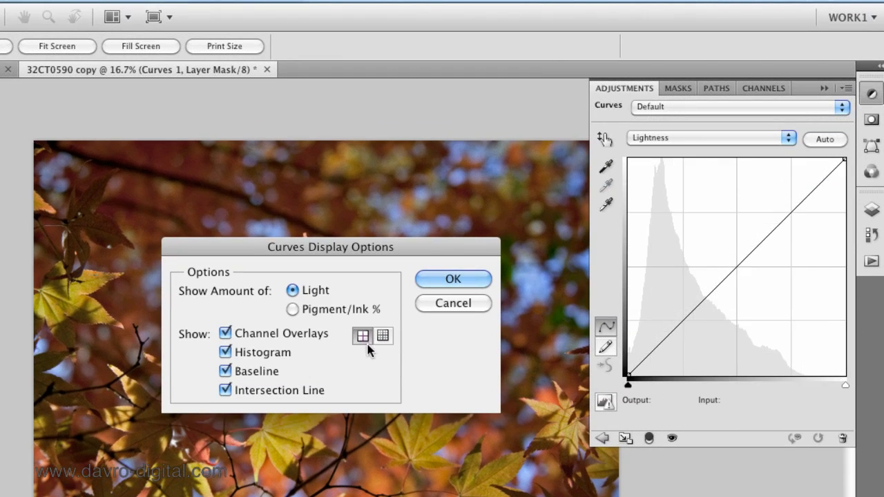
{"action": "left_click", "coordinate": [383, 336]}
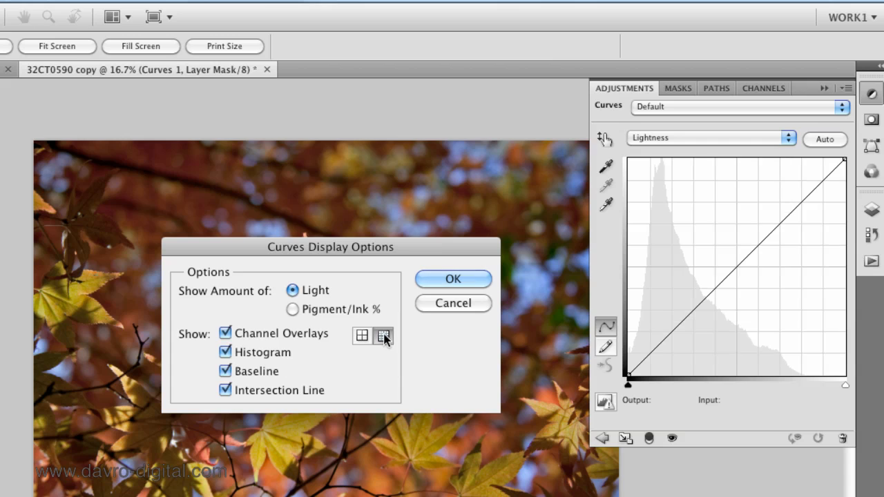
{"action": "left_click", "coordinate": [462, 279]}
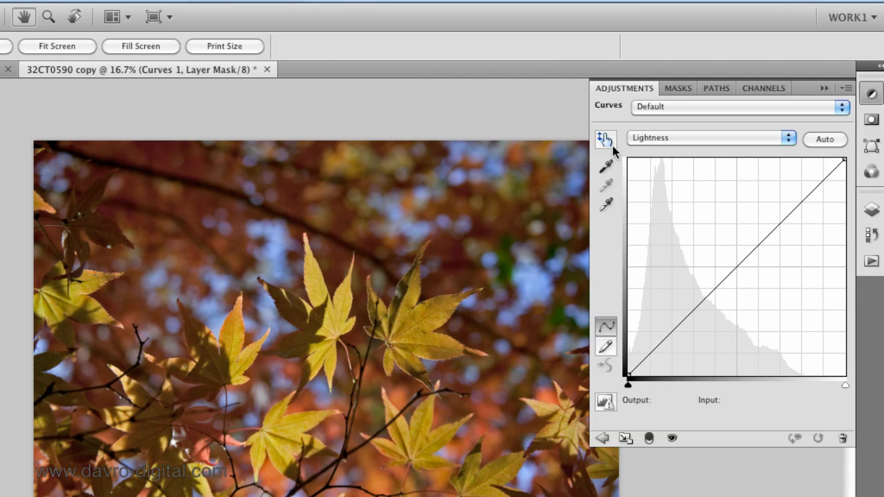
Steepen the a channel curve by moving its upper endpoint to input 103 and its lower endpoint to input -104.
{"action": "left_click", "coordinate": [680, 141]}
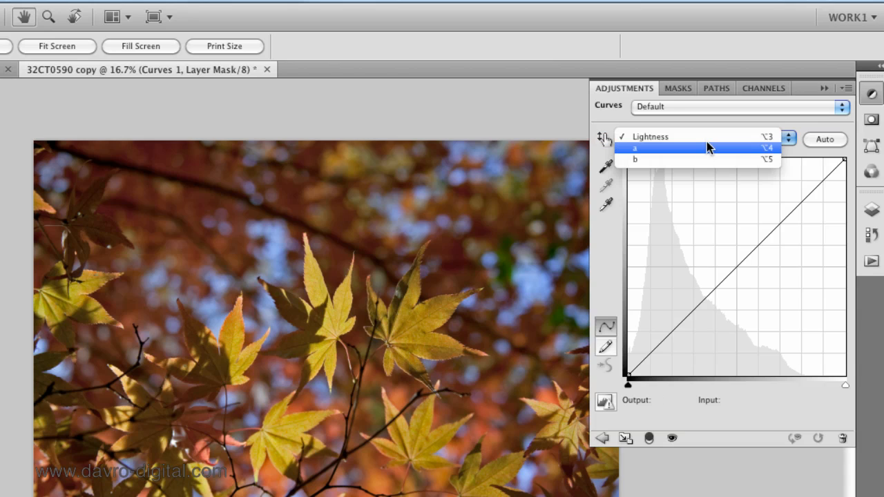
{"action": "left_click", "coordinate": [708, 145]}
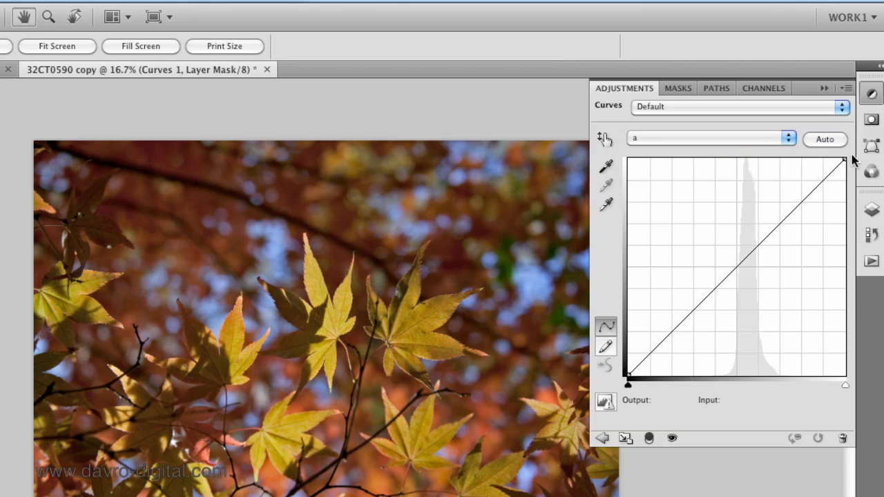
{"action": "left_click_drag", "start_coordinate": [843, 159], "coordinate": [824, 159]}
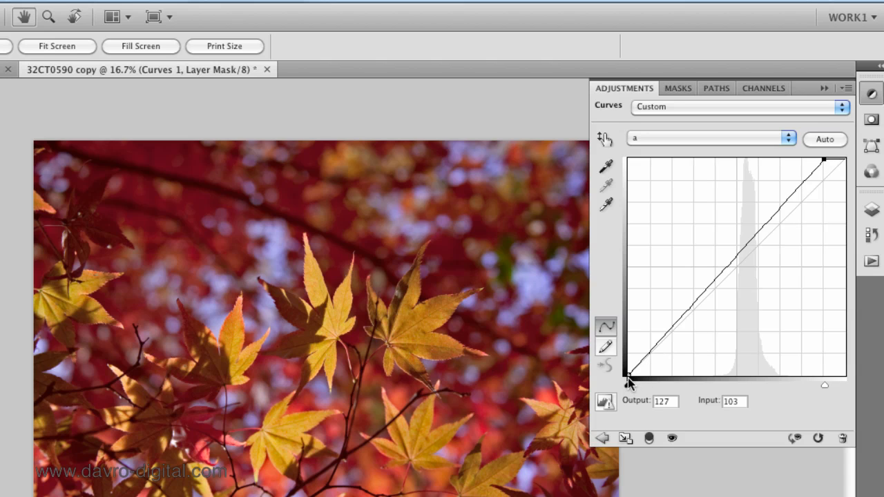
{"action": "left_click_drag", "start_coordinate": [628, 376], "coordinate": [649, 377]}
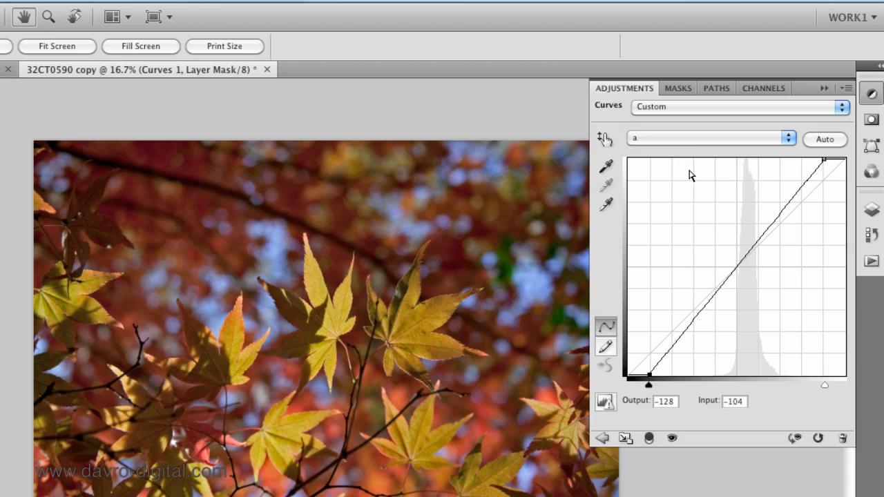
Steepen the b channel curve by moving its upper endpoint to input 103 and its lower endpoint to input -102.
{"action": "left_click", "coordinate": [682, 138]}
{"action": "left_click", "coordinate": [687, 148]}
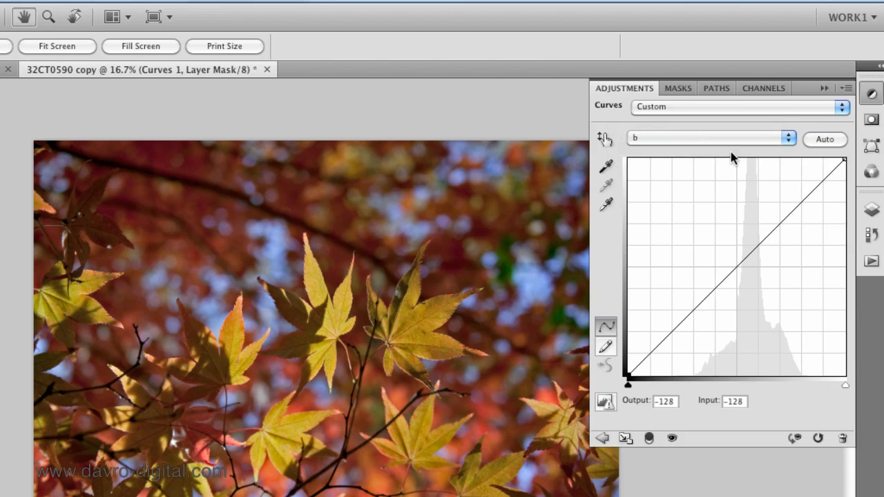
{"action": "left_click_drag", "start_coordinate": [839, 160], "coordinate": [819, 156]}
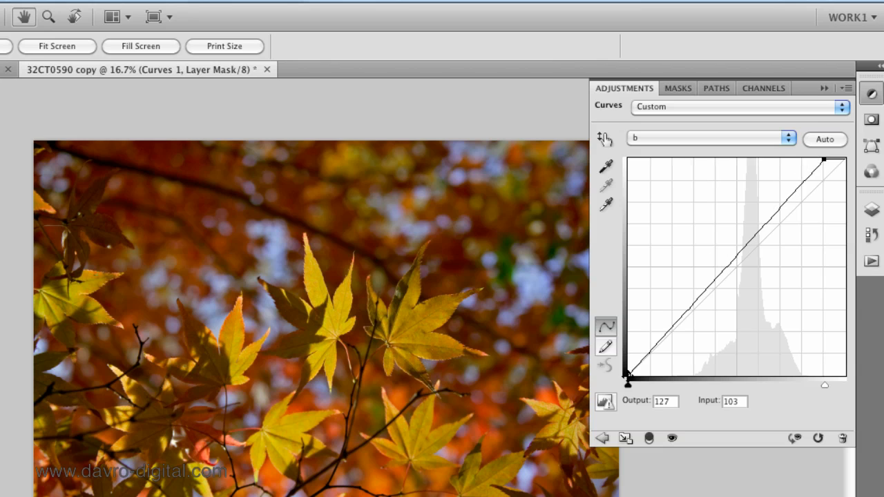
{"action": "left_click_drag", "start_coordinate": [627, 378], "coordinate": [650, 379]}
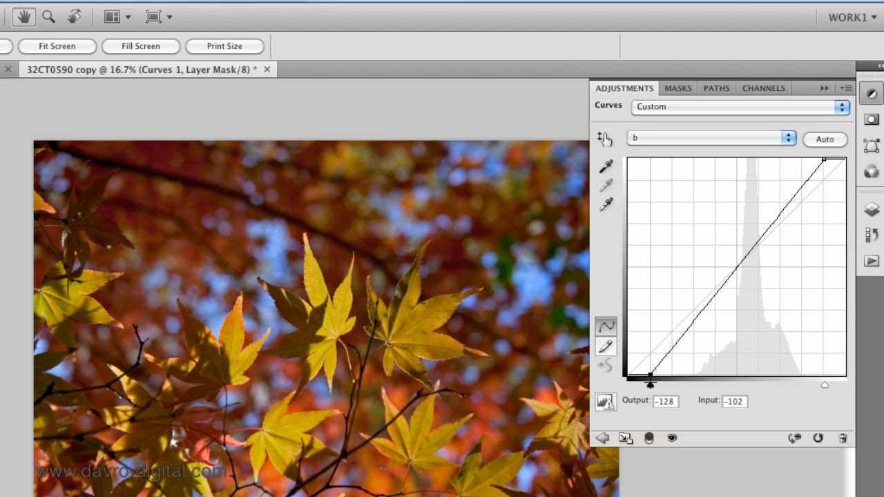
Compare the duplicated photo with and without the Curves adjustment.
{"action": "left_click", "coordinate": [796, 439]}
{"action": "left_click", "coordinate": [796, 440]}
{"action": "left_click", "coordinate": [795, 439]}
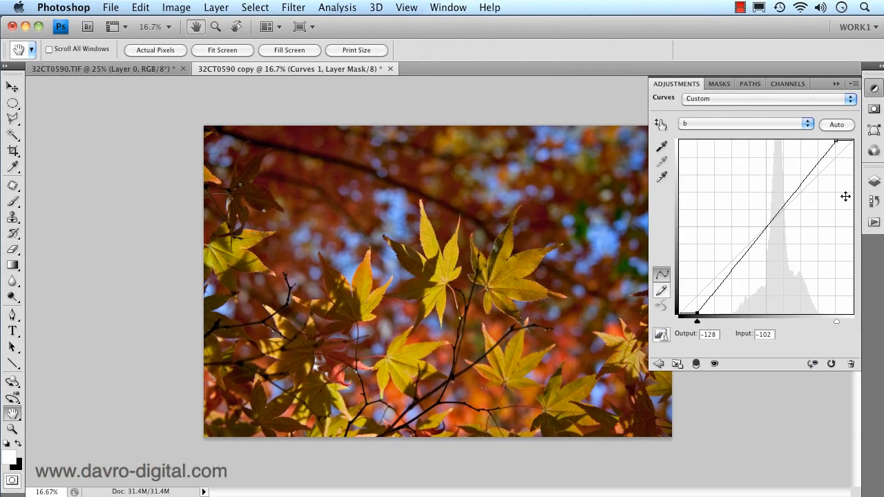
{"action": "left_click", "coordinate": [869, 182]}
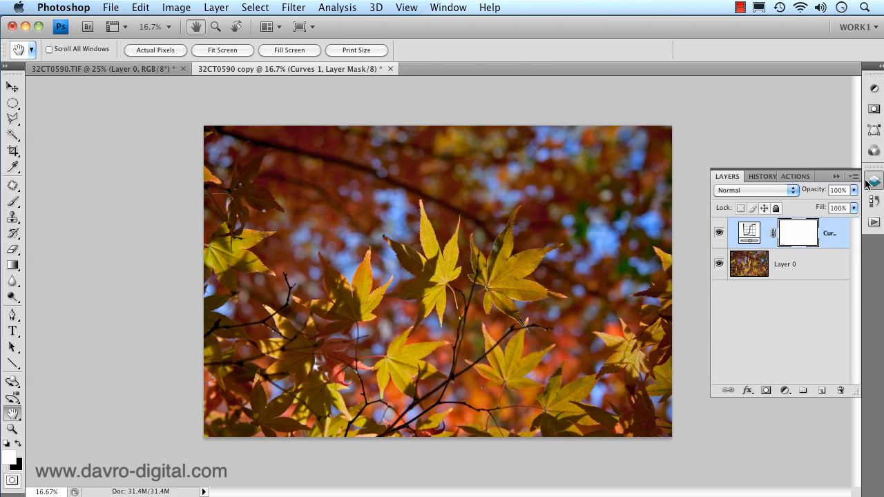
{"action": "left_click", "coordinate": [717, 234]}
{"action": "left_click", "coordinate": [717, 235]}
Convert the duplicated image back to RGB Color, merging the Curves adjustment into the photo layer.
{"action": "left_click", "coordinate": [169, 8]}
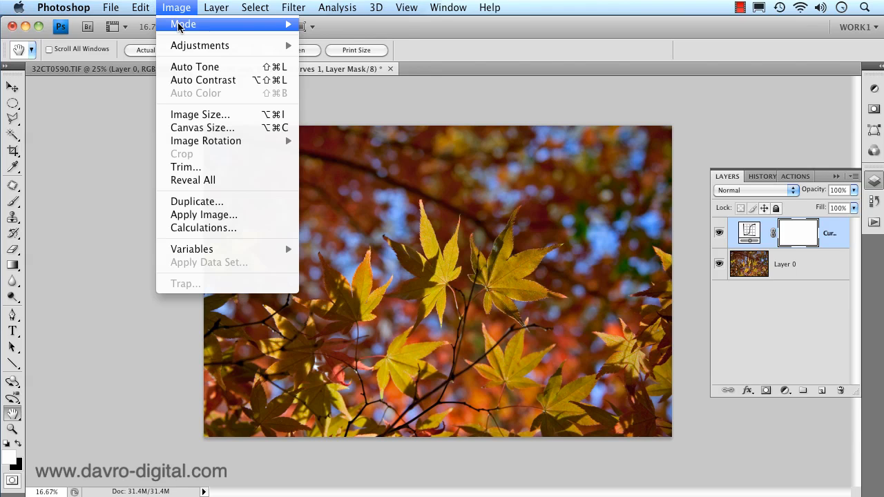
{"action": "mouse_move", "coordinate": [206, 25]}
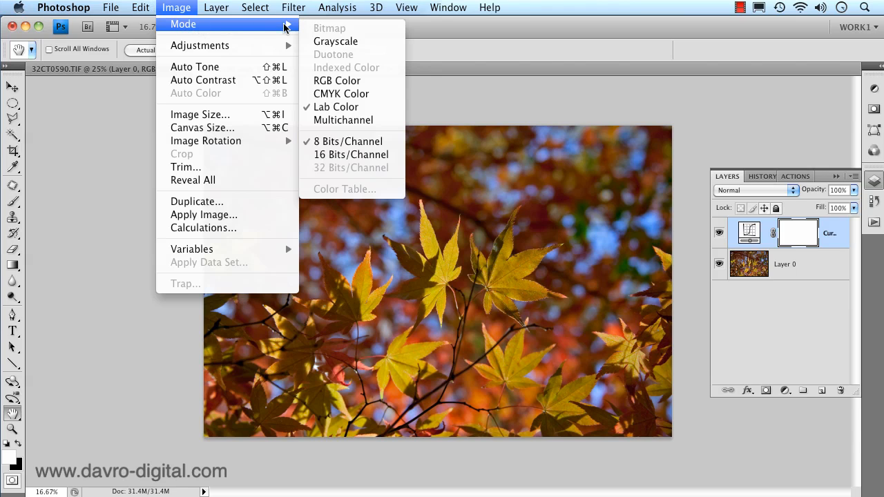
{"action": "left_click", "coordinate": [365, 80]}
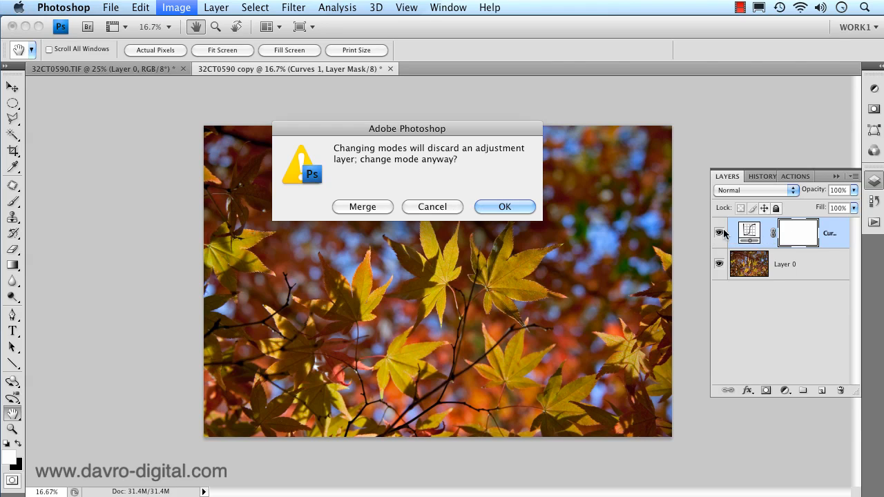
{"action": "left_click", "coordinate": [364, 209]}
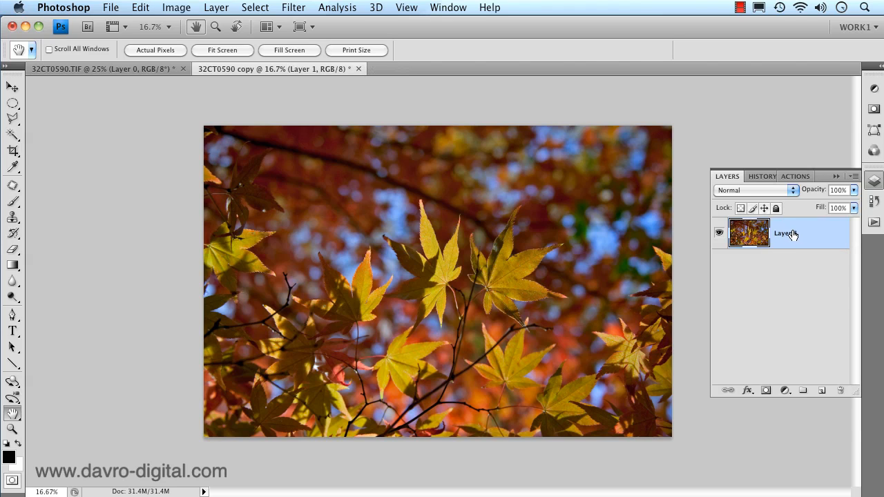
Rename the merged photo layer as colour.
{"action": "double_click", "coordinate": [785, 236]}
{"action": "type", "text": "d"}
{"action": "key", "text": "Return"}
Copy the colour layer into the original 32CT0590.TIF document with the Move tool, aligned exactly over Layer 0.
{"action": "key", "text": "v"}
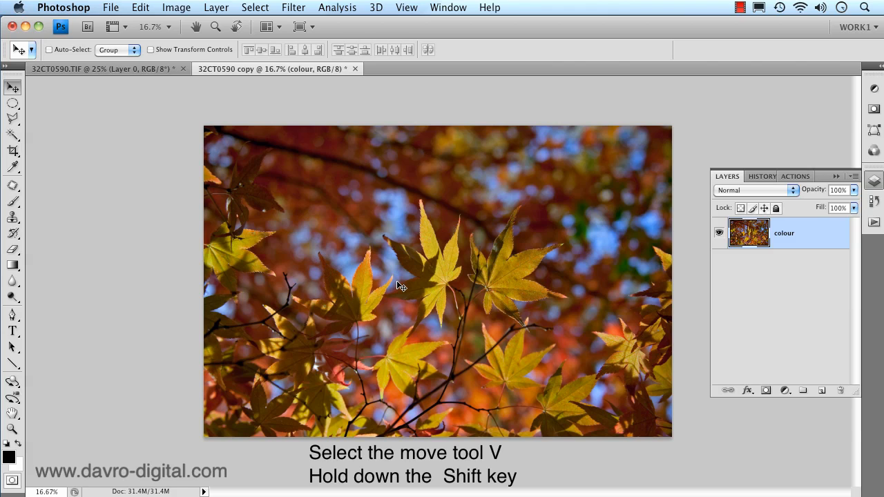
{"action": "left_click_drag", "start_coordinate": [439, 273], "coordinate": [421, 254]}
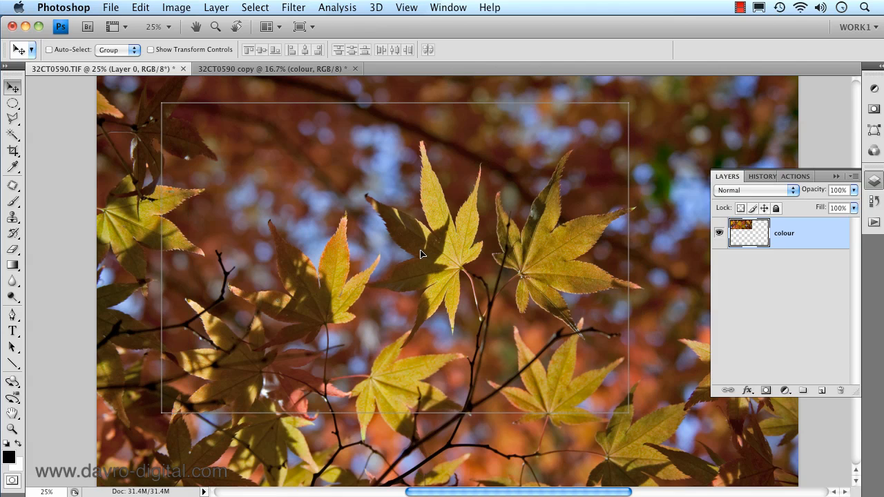
{"action": "left_click_drag", "start_coordinate": [421, 254], "coordinate": [423, 253]}
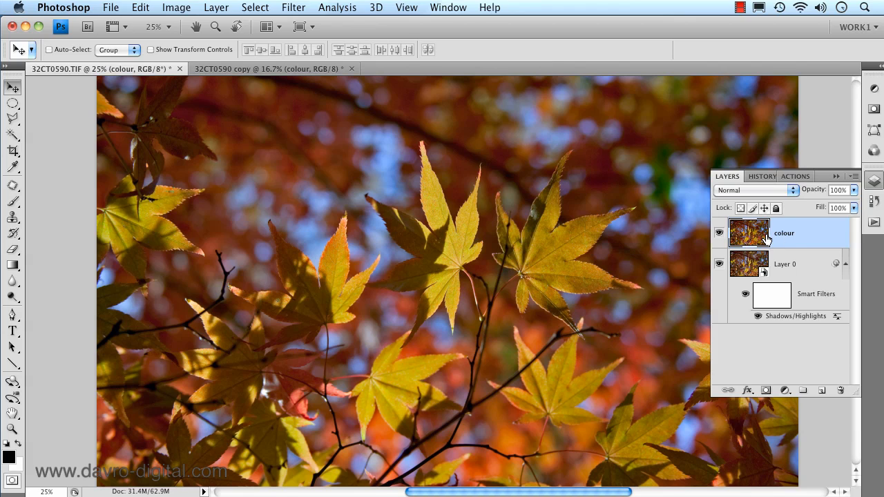
Compare the whole photo with and without the colour layer.
{"action": "left_click", "coordinate": [444, 294], "text": "alt"}
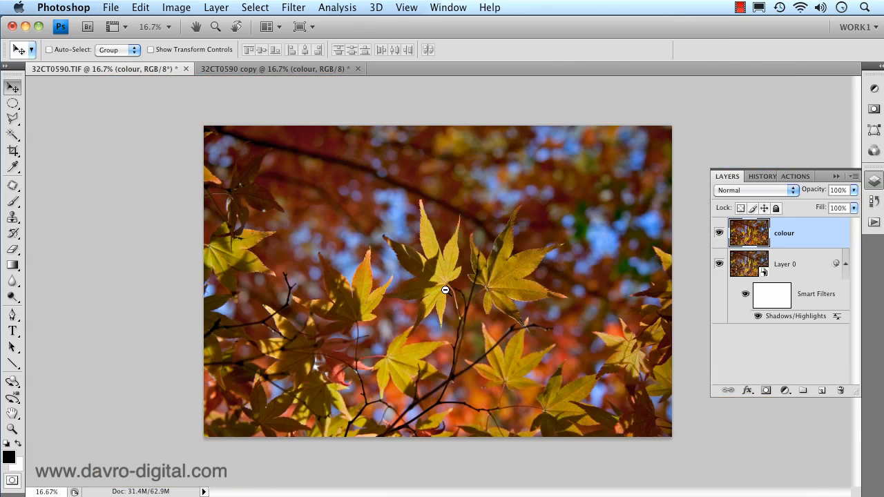
{"action": "left_click", "coordinate": [719, 236]}
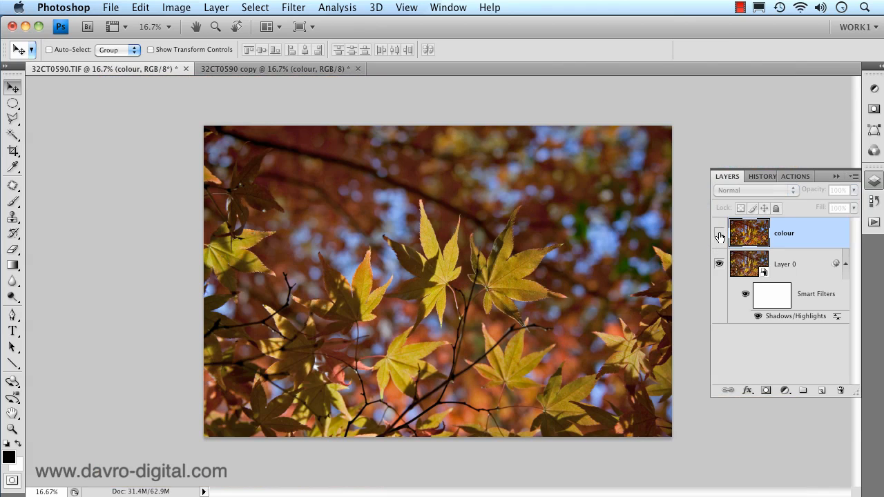
{"action": "left_click", "coordinate": [719, 235]}
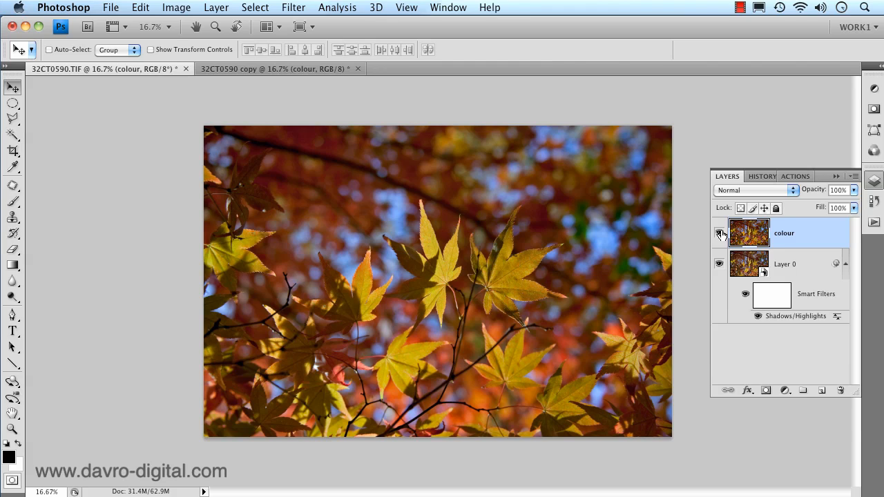
Reduce the colour layer's opacity to 65%, checking the blend against the underlying photo and up close on the leaves.
{"action": "left_click_drag", "start_coordinate": [821, 196], "coordinate": [817, 195]}
{"action": "left_click", "coordinate": [719, 234]}
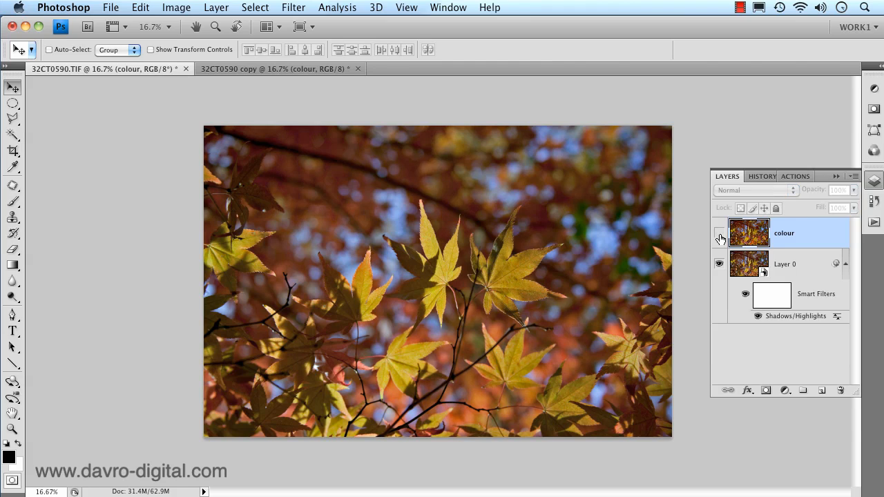
{"action": "left_click", "coordinate": [720, 237]}
{"action": "left_click", "coordinate": [720, 236]}
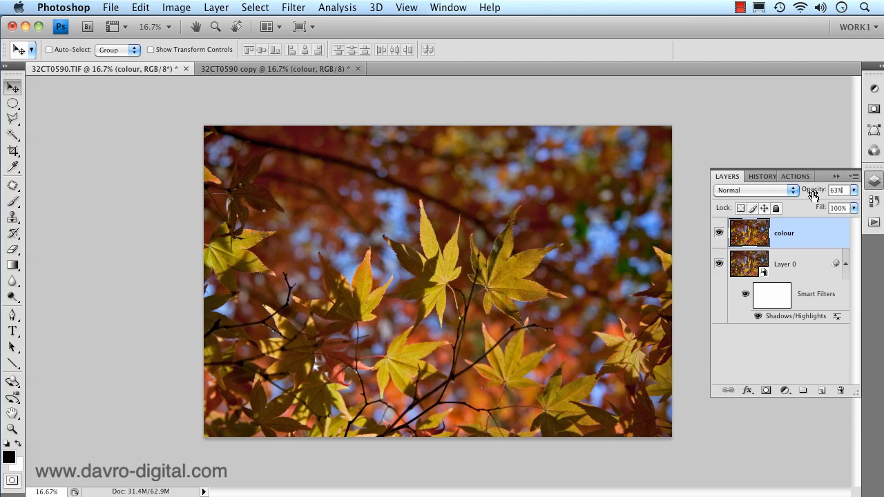
{"action": "left_click_drag", "start_coordinate": [813, 196], "coordinate": [811, 199]}
{"action": "left_click", "coordinate": [424, 345], "text": "super"}
{"action": "left_click_drag", "start_coordinate": [482, 267], "coordinate": [464, 326]}
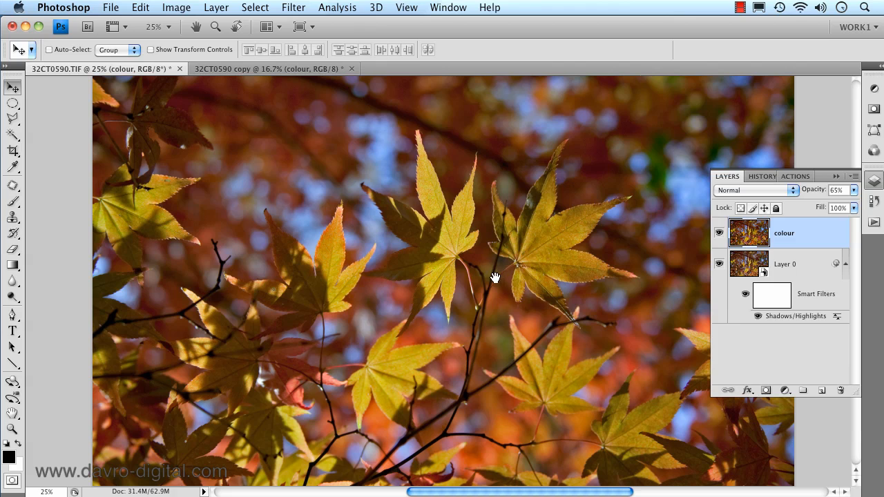
Draw a large elliptical selection around the central leaves, leaving the photo's edges and corners outside it.
{"action": "left_click", "coordinate": [492, 263], "text": "alt"}
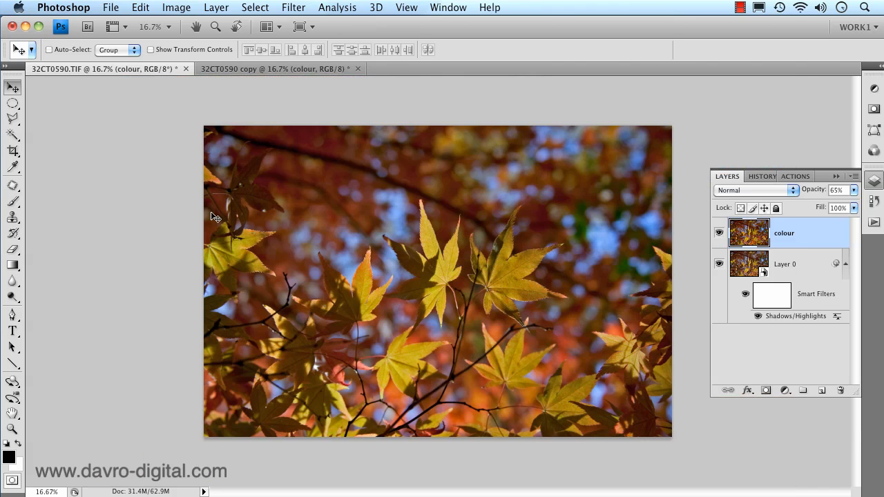
{"action": "left_click", "coordinate": [13, 103]}
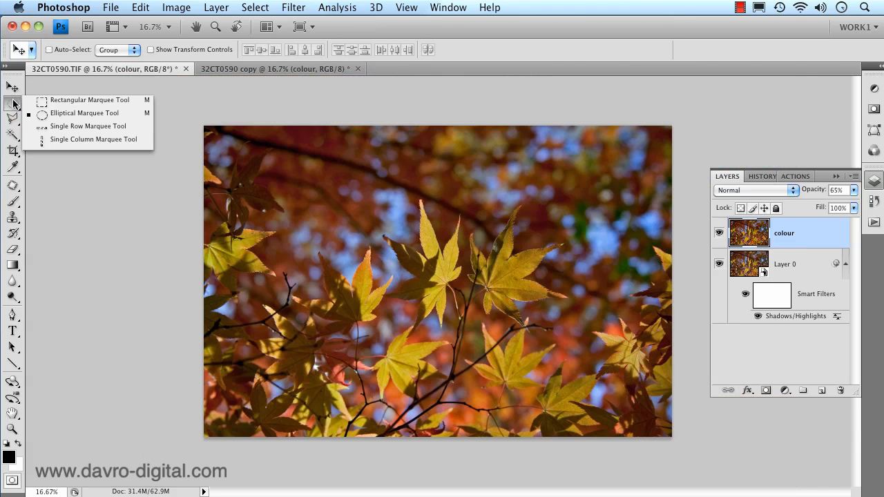
{"action": "left_click", "coordinate": [47, 113]}
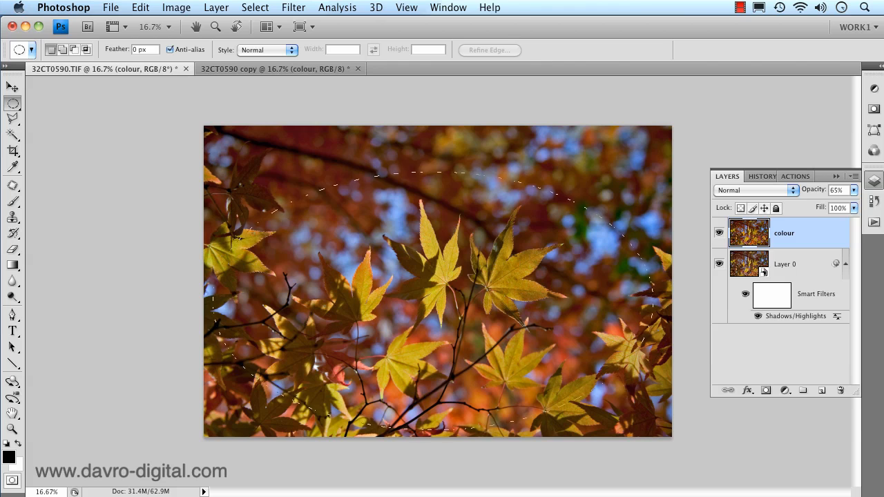
{"action": "left_click_drag", "start_coordinate": [213, 172], "coordinate": [659, 432]}
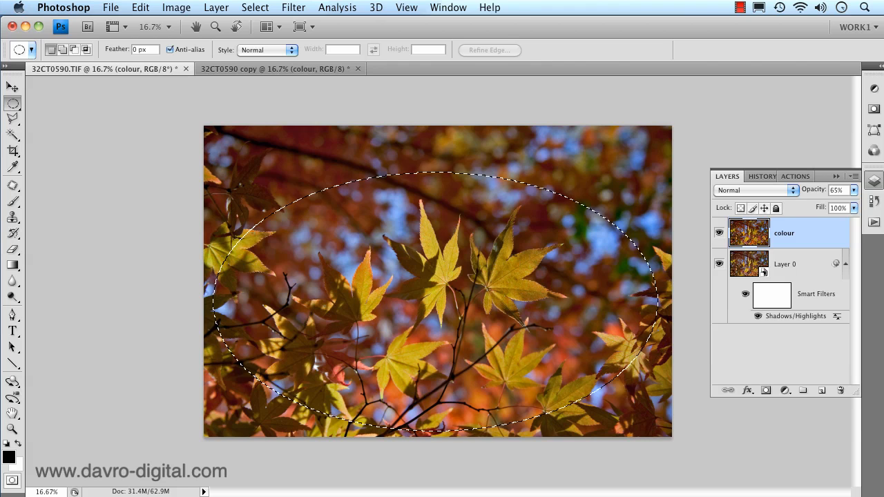
Add a Hue/Saturation adjustment layer from the elliptical selection and lower its Lightness to -34.
{"action": "left_click", "coordinate": [784, 391]}
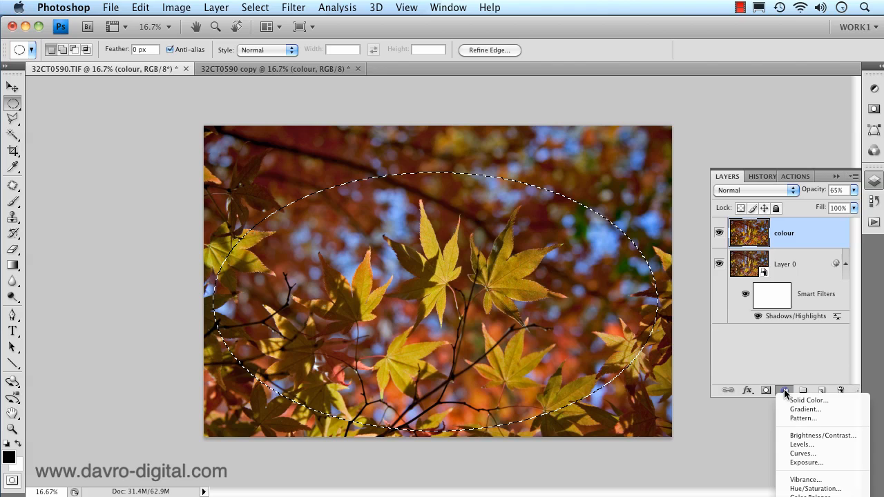
{"action": "left_click", "coordinate": [811, 488]}
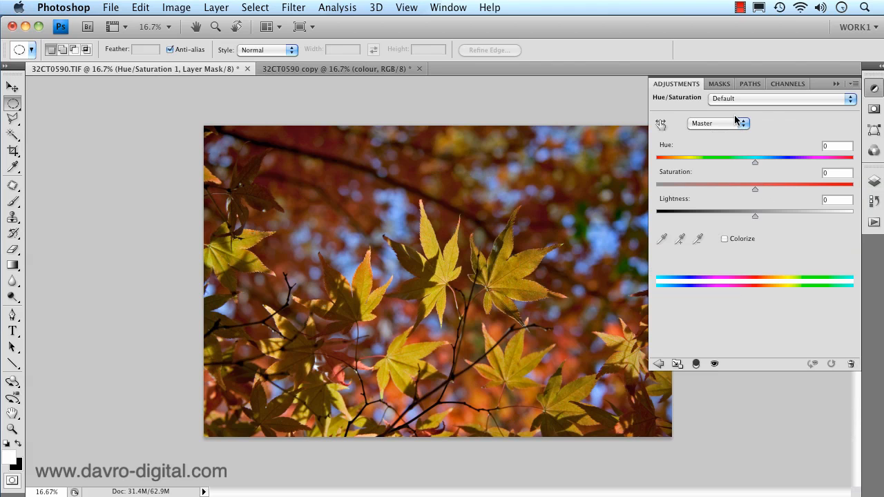
{"action": "left_click", "coordinate": [677, 364]}
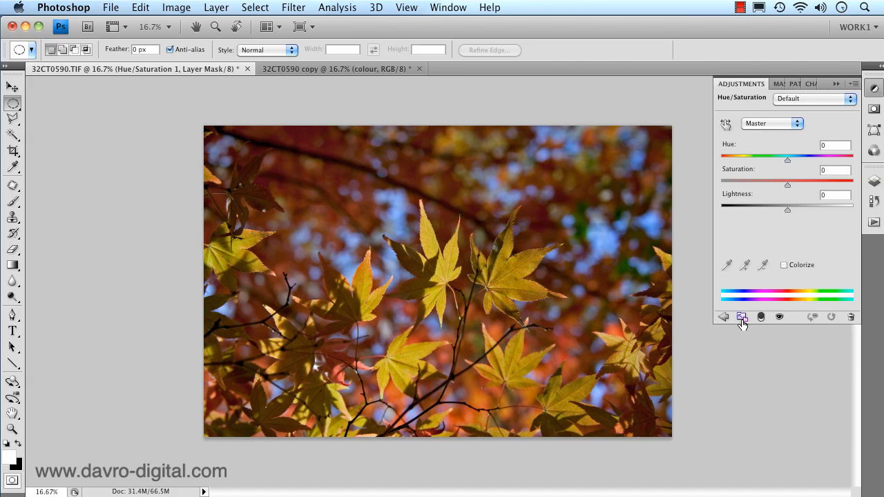
{"action": "left_click_drag", "start_coordinate": [787, 211], "coordinate": [765, 206]}
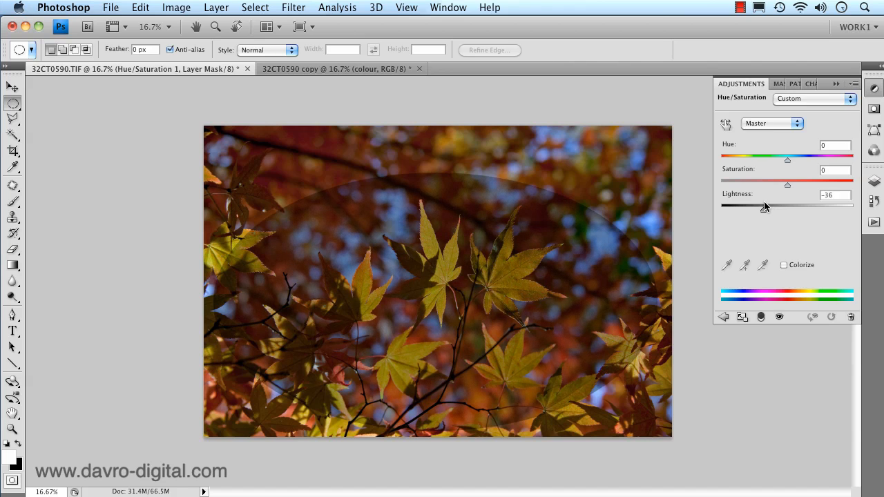
Invert the Hue/Saturation layer's mask to darken only the edges, and feather it by 89 px.
{"action": "left_click", "coordinate": [777, 84]}
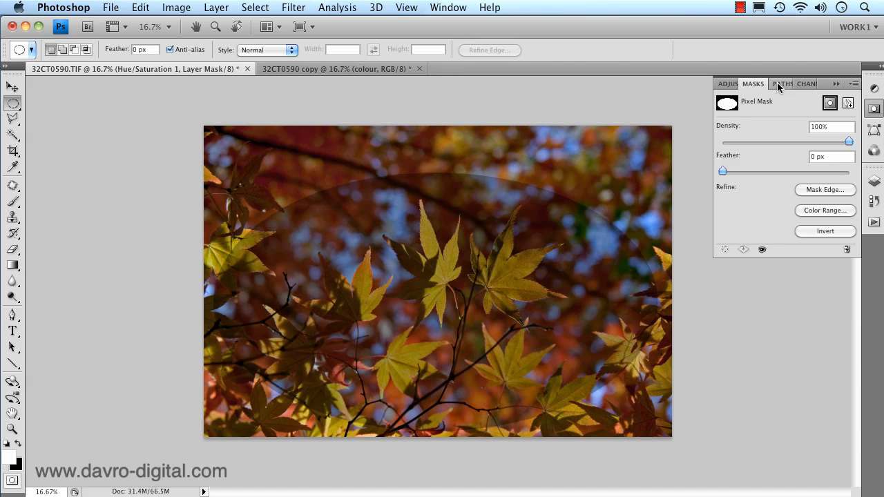
{"action": "left_click", "coordinate": [821, 233]}
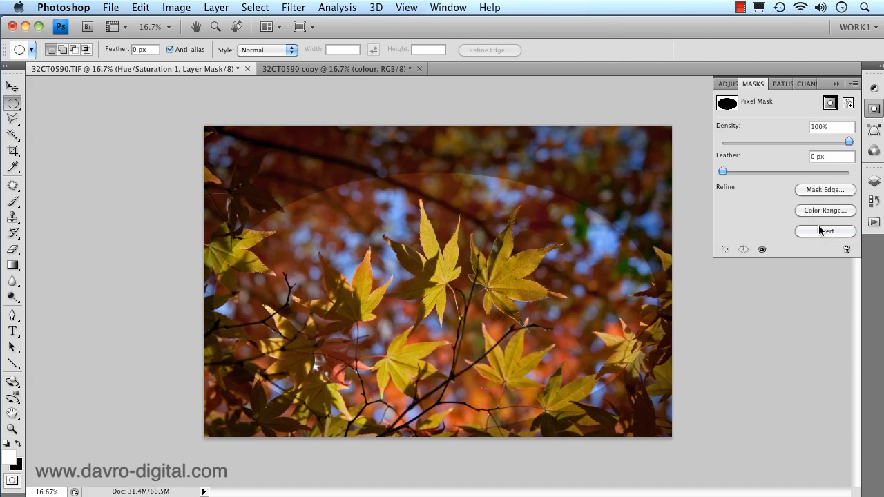
{"action": "left_click_drag", "start_coordinate": [723, 172], "coordinate": [806, 166]}
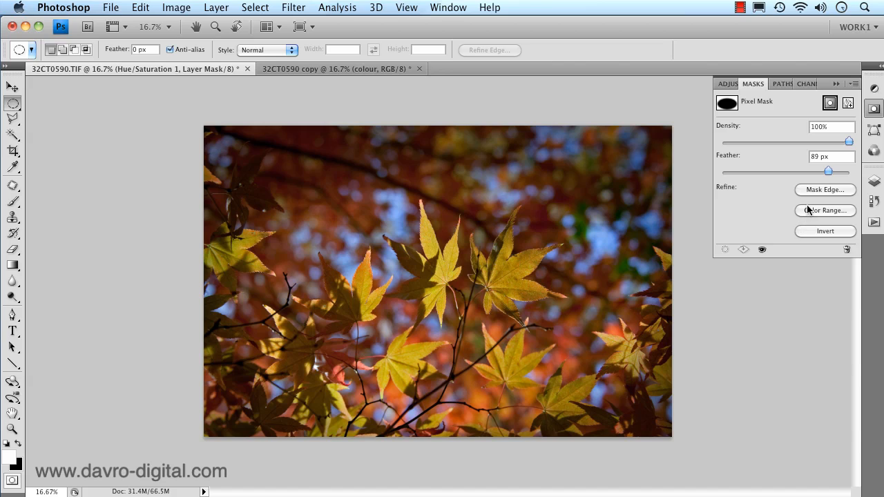
Delete the Hue/Saturation adjustment layer together with its feathered mask.
{"action": "left_click", "coordinate": [848, 250]}
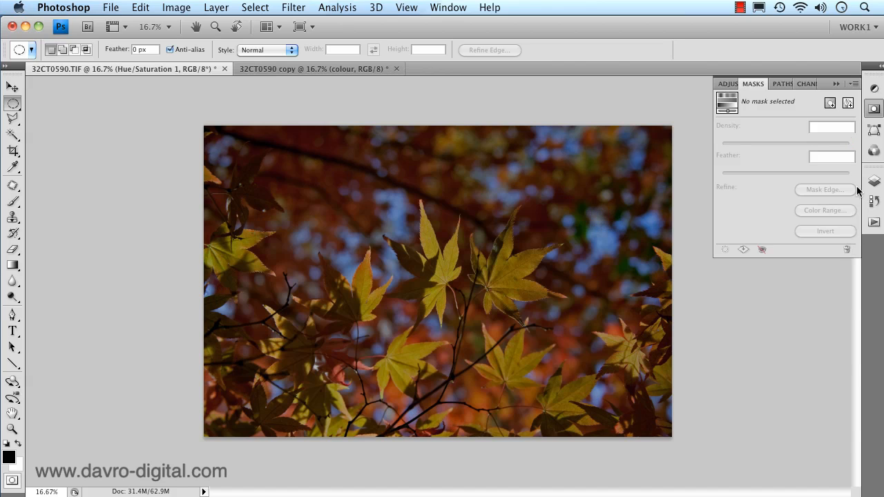
{"action": "left_click", "coordinate": [732, 83]}
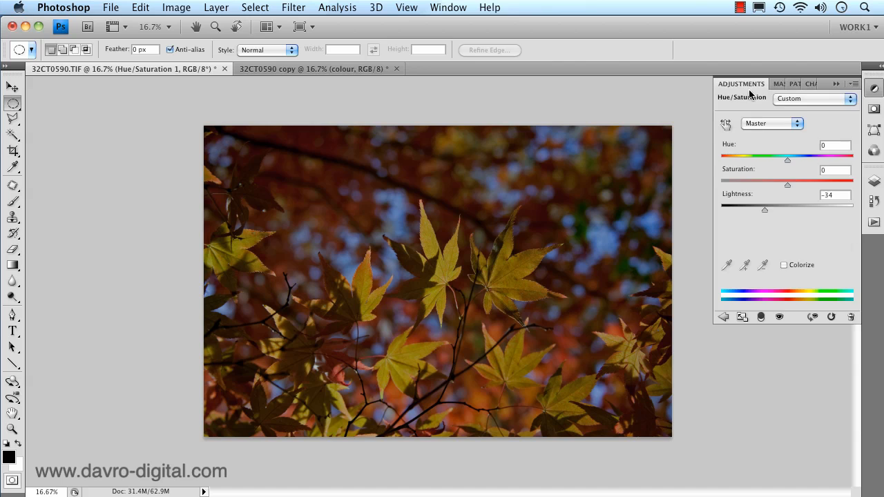
{"action": "left_click", "coordinate": [850, 317]}
Select a wide ellipse around the central leaves and add a Hue/Saturation adjustment layer from it with Lightness -29.
{"action": "left_click", "coordinate": [470, 205]}
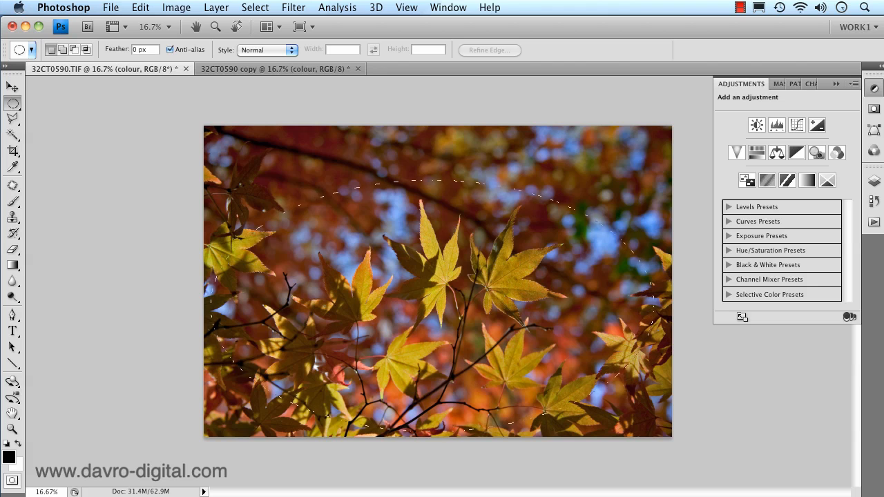
{"action": "left_click_drag", "start_coordinate": [653, 431], "coordinate": [654, 431]}
{"action": "left_click", "coordinate": [873, 182]}
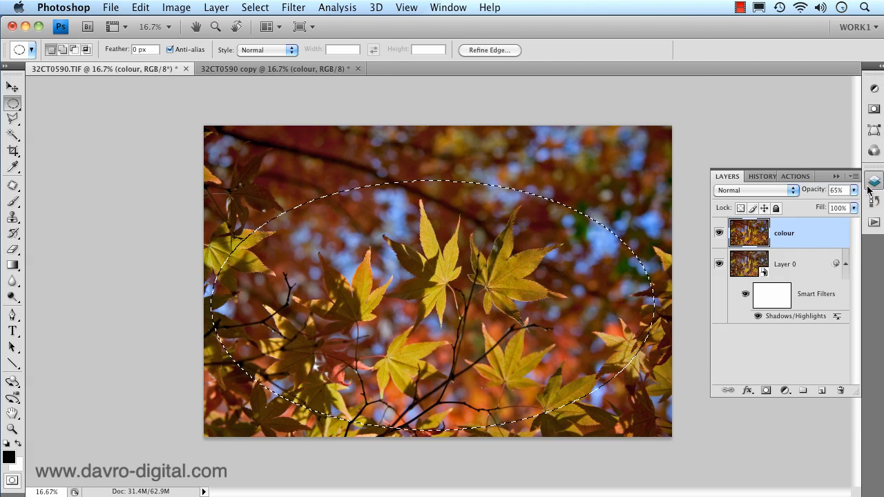
{"action": "left_click", "coordinate": [785, 390]}
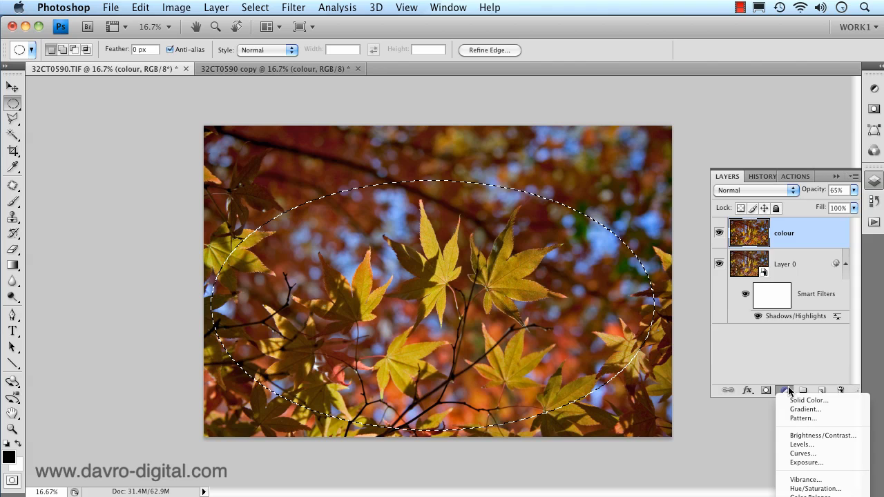
{"action": "left_click", "coordinate": [805, 489]}
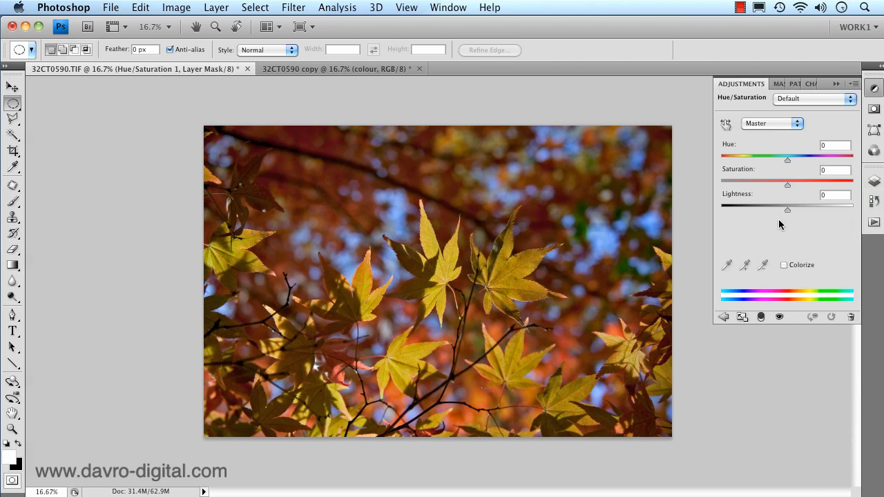
{"action": "left_click_drag", "start_coordinate": [787, 207], "coordinate": [768, 205]}
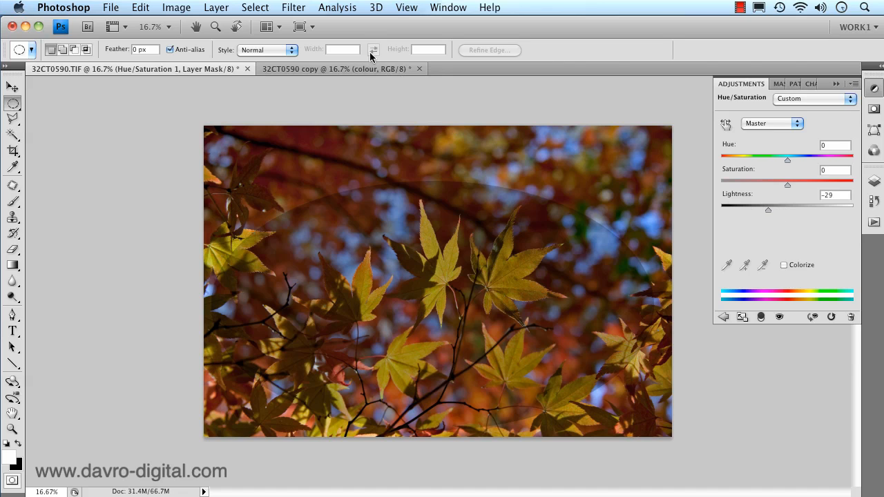
Invert the Hue/Saturation layer's elliptical mask so that only the photo's edges are darkened.
{"action": "left_click", "coordinate": [779, 83]}
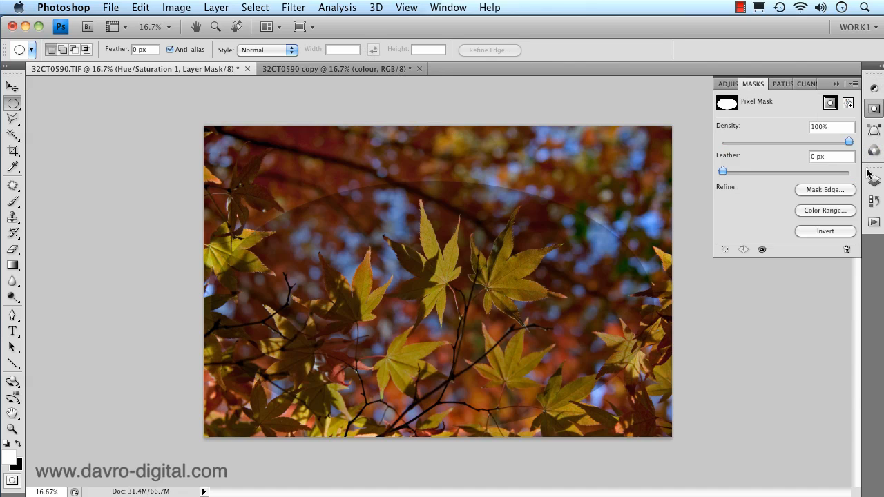
{"action": "left_click", "coordinate": [874, 181]}
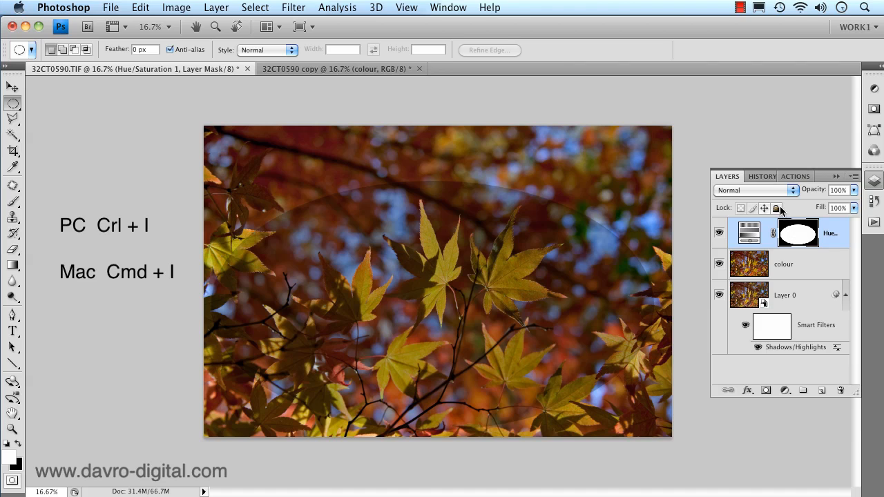
{"action": "key", "text": "super+i"}
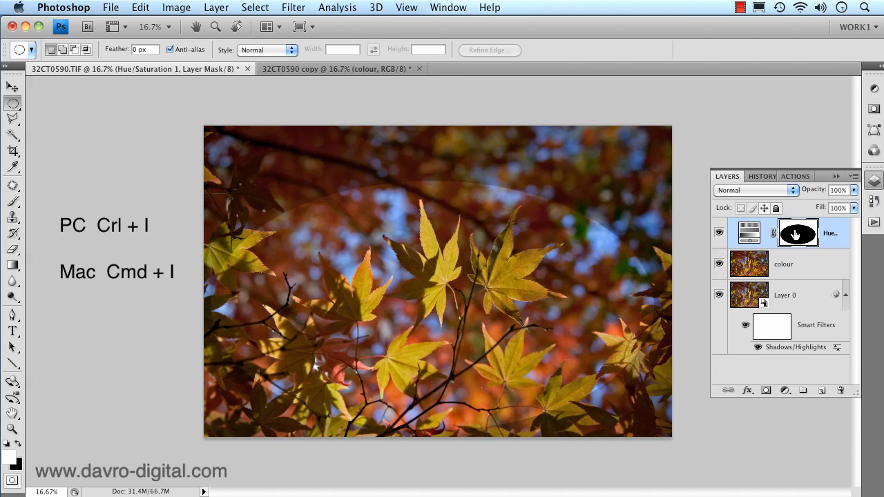
Soften the inverted elliptical mask with a Gaussian Blur of 86.1 pixels radius.
{"action": "left_click", "coordinate": [293, 9]}
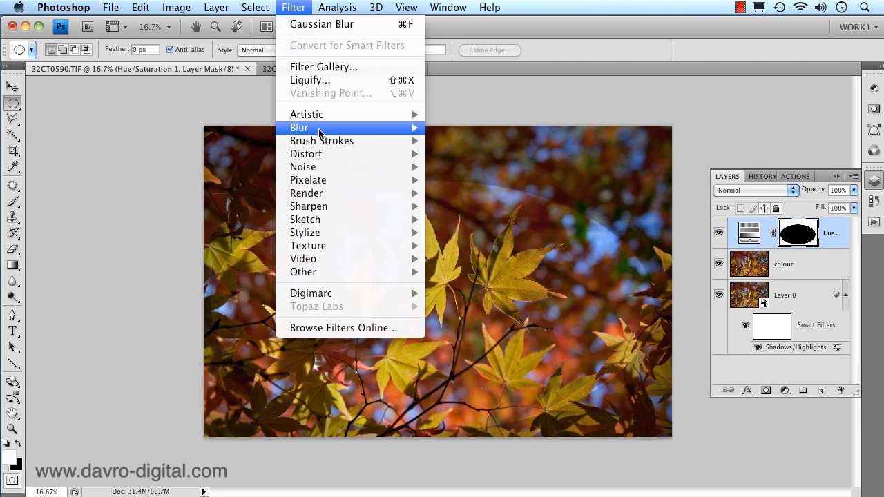
{"action": "mouse_move", "coordinate": [401, 132]}
{"action": "left_click", "coordinate": [483, 180]}
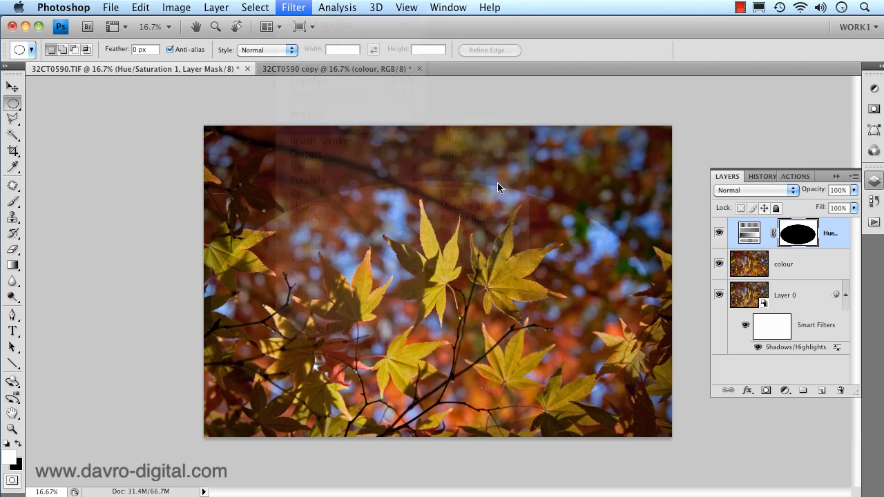
{"action": "mouse_move", "coordinate": [682, 362]}
{"action": "left_mouse_down"}
{"action": "mouse_move", "coordinate": [654, 360]}
{"action": "mouse_move", "coordinate": [666, 367]}
{"action": "left_mouse_up"}
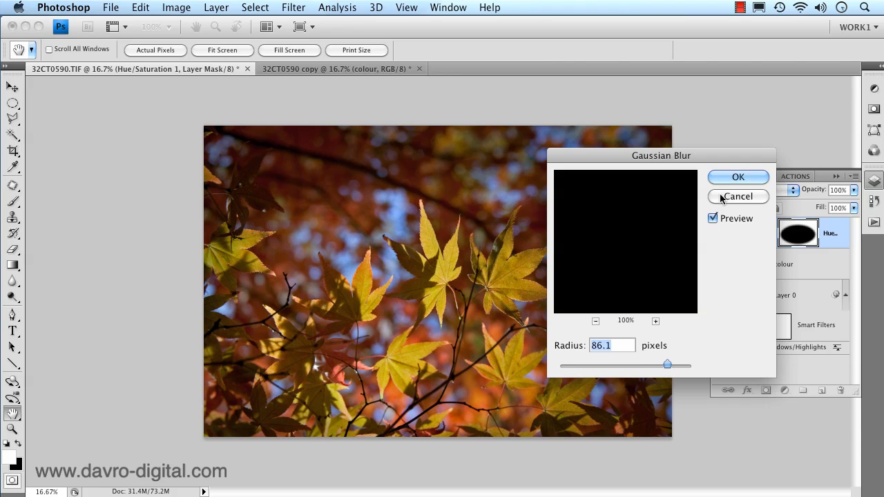
{"action": "left_click", "coordinate": [736, 178]}
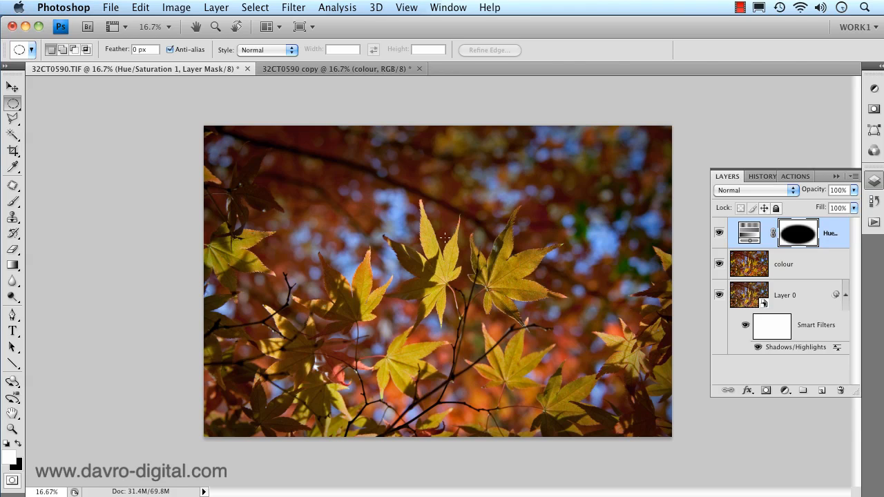
Move the vignette mask slightly and free-transform it to about 96.8% width and 95.9% height, rotated 3.1°.
{"action": "key", "text": "v"}
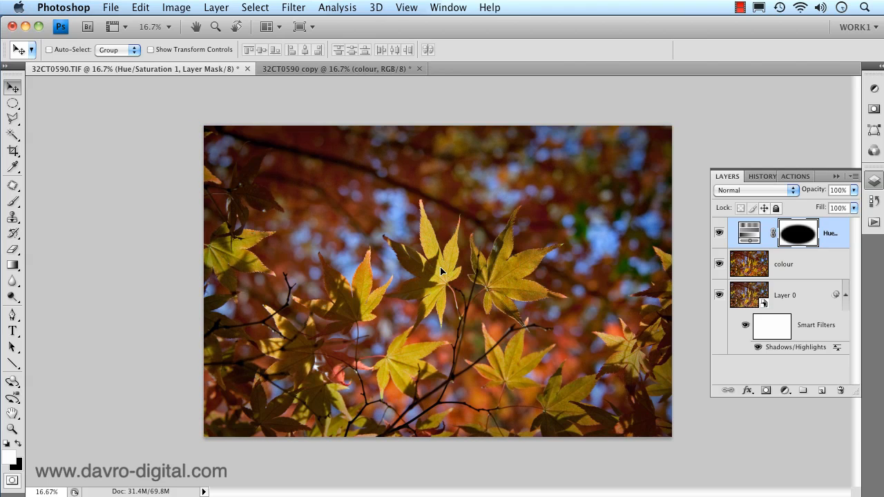
{"action": "left_click_drag", "start_coordinate": [444, 269], "coordinate": [446, 264]}
{"action": "key", "text": "super+t"}
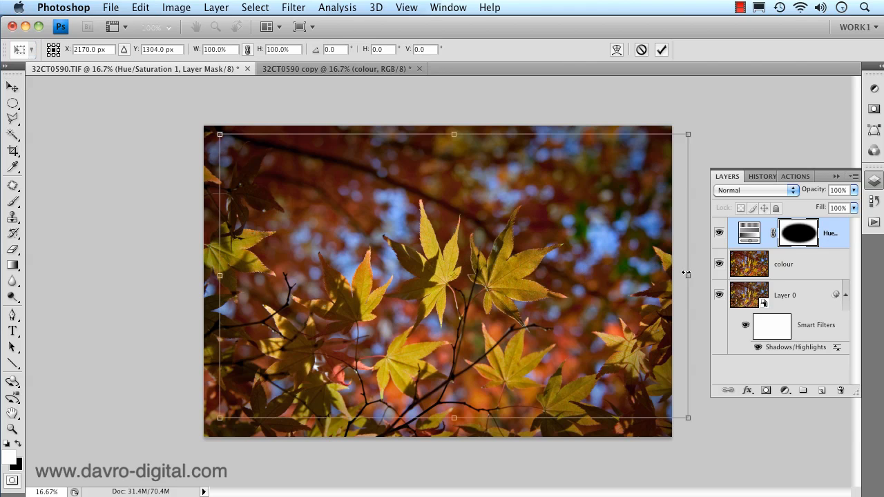
{"action": "left_click_drag", "start_coordinate": [690, 277], "coordinate": [672, 276]}
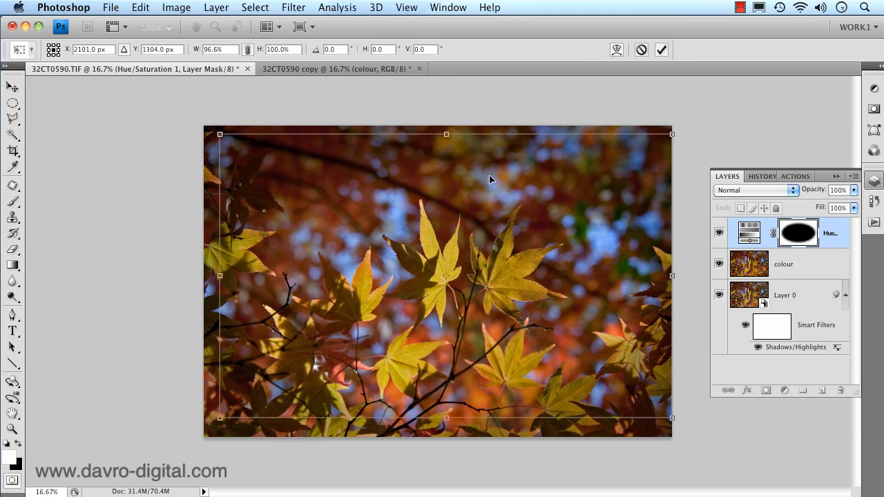
{"action": "left_click_drag", "start_coordinate": [451, 137], "coordinate": [450, 145]}
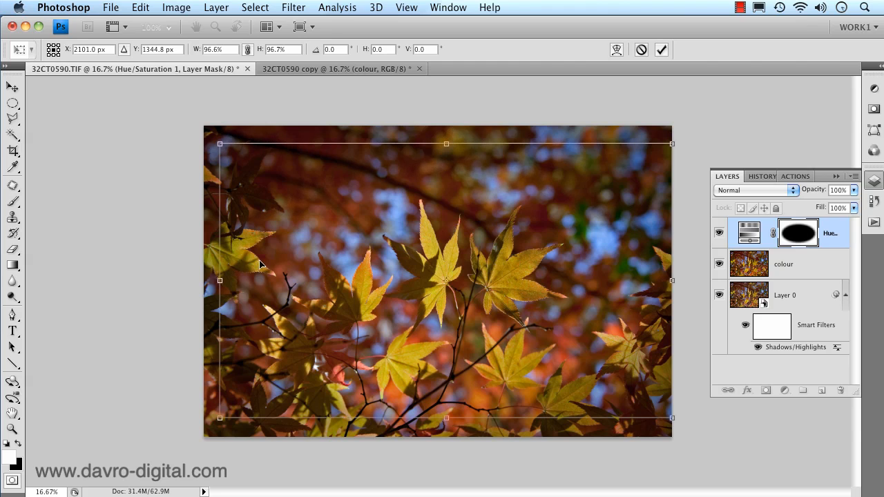
{"action": "left_click_drag", "start_coordinate": [218, 279], "coordinate": [212, 280]}
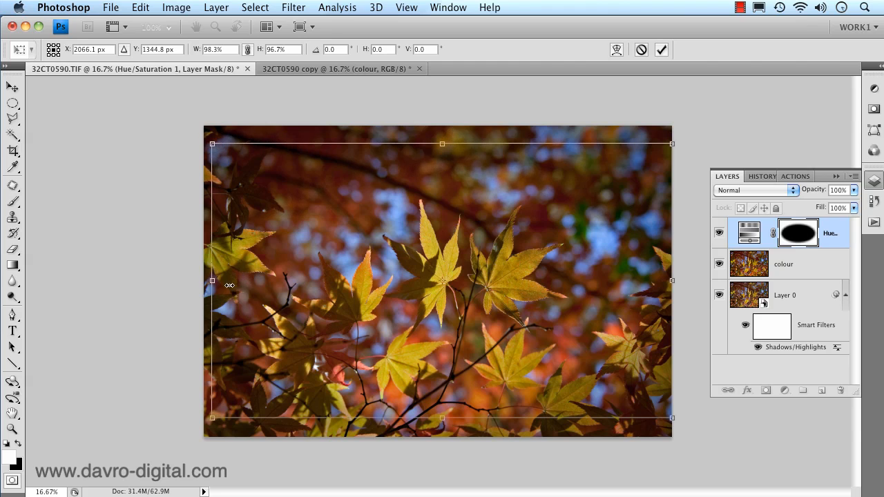
{"action": "left_click_drag", "start_coordinate": [443, 416], "coordinate": [441, 426]}
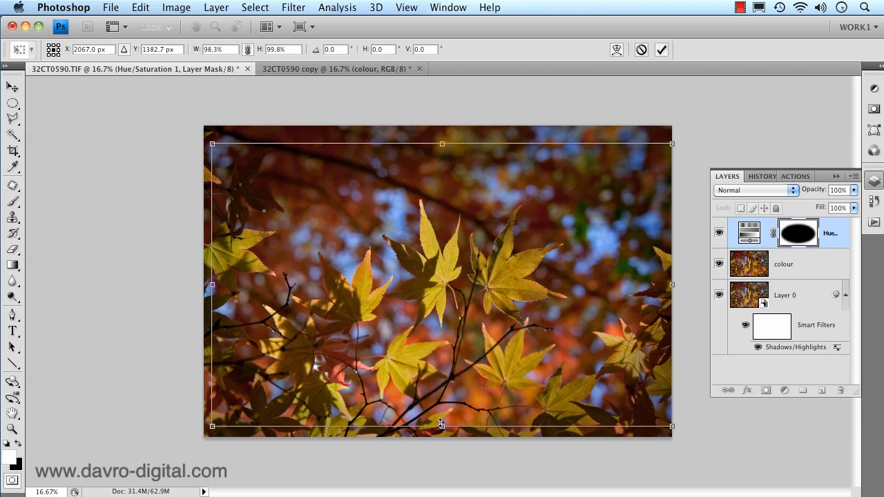
{"action": "left_click_drag", "start_coordinate": [694, 446], "coordinate": [674, 452]}
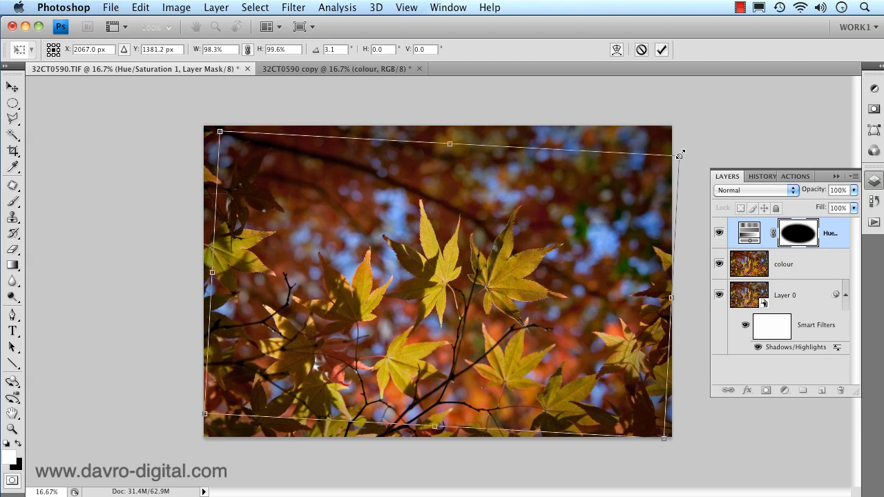
{"action": "mouse_move", "coordinate": [679, 156]}
{"action": "left_mouse_down"}
{"action": "mouse_move", "coordinate": [666, 170]}
{"action": "mouse_move", "coordinate": [672, 164]}
{"action": "left_mouse_up"}
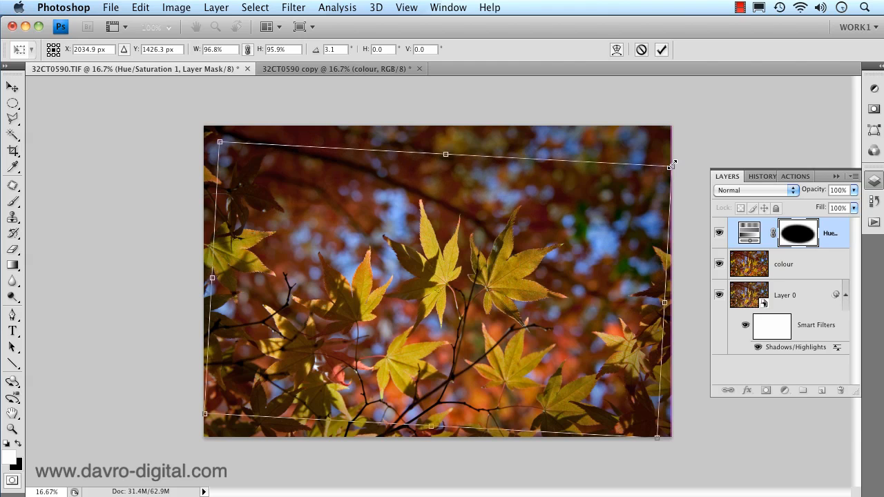
{"action": "key", "text": "Return"}
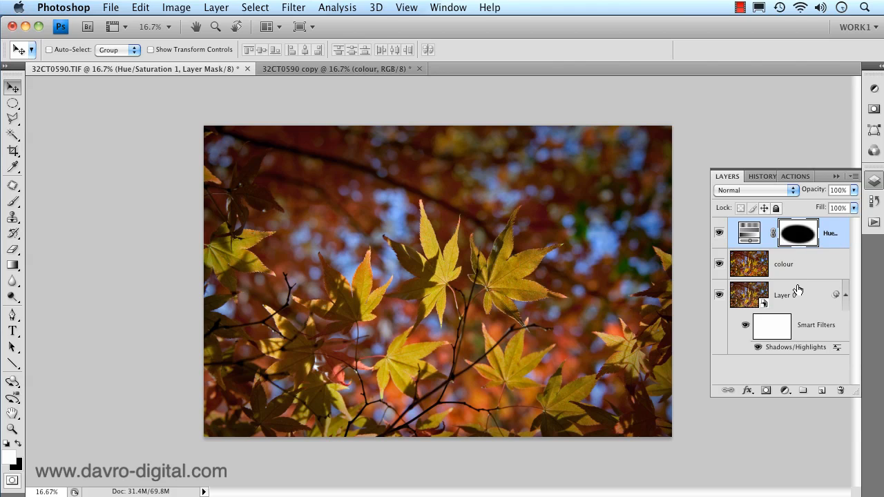
Compare the original 32CT0590.TIF snapshot with the edited photo in the history, returning to the last Free Transform state.
{"action": "left_click", "coordinate": [762, 177]}
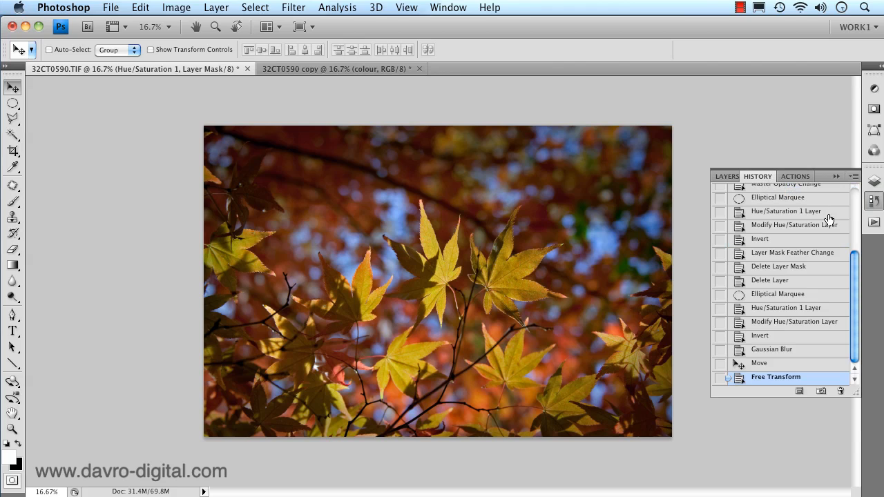
{"action": "left_click_drag", "start_coordinate": [855, 262], "coordinate": [846, 192]}
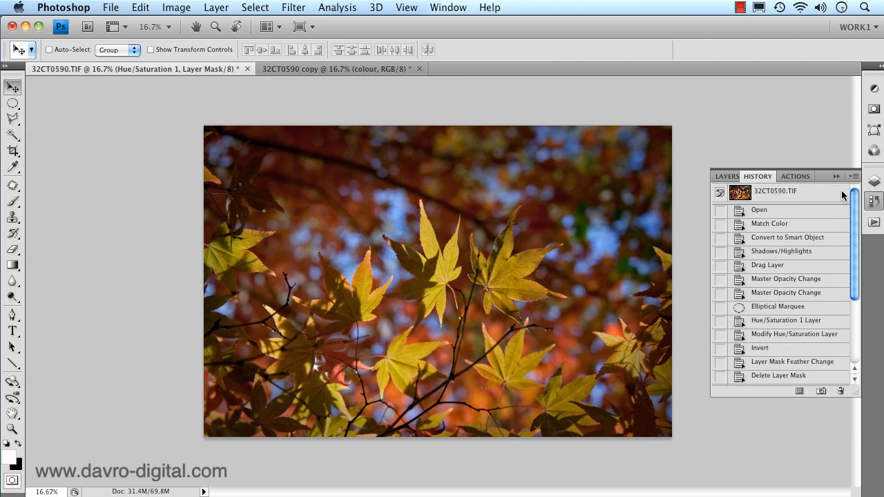
{"action": "left_click", "coordinate": [776, 192]}
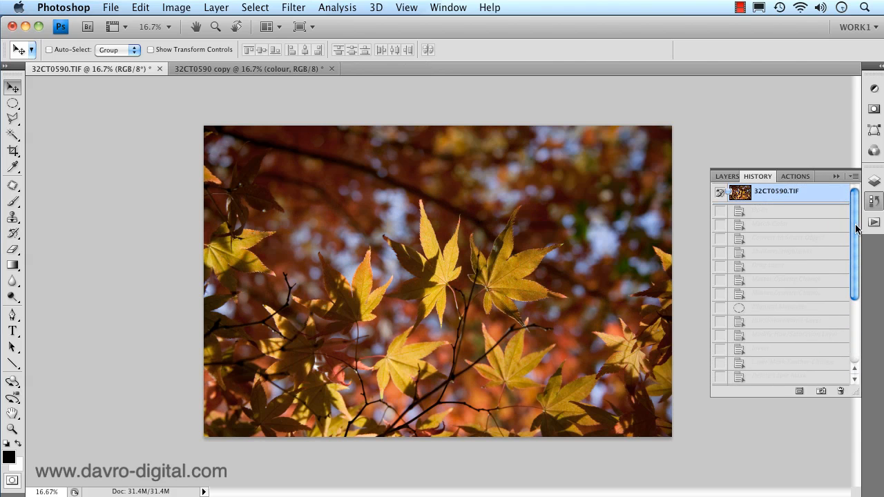
{"action": "left_click_drag", "start_coordinate": [855, 228], "coordinate": [849, 327]}
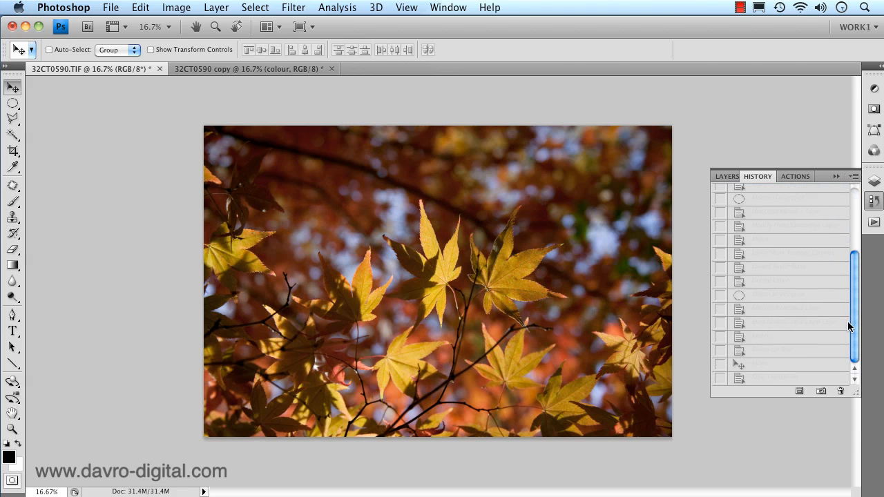
{"action": "left_click", "coordinate": [768, 378]}
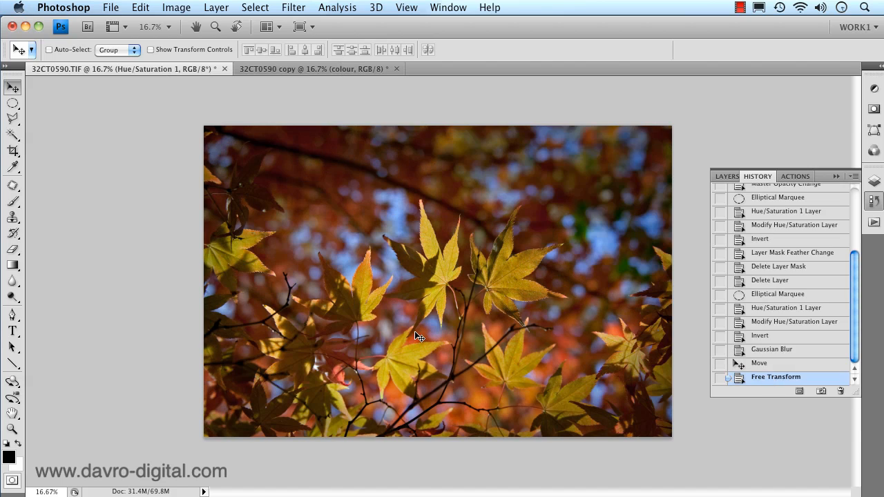
Display the enlarged photo with all panels hidden and the surrounding canvas area set to black.
{"action": "scroll", "coordinate": [414, 331], "scroll_direction": "up", "scroll_amount": 2}
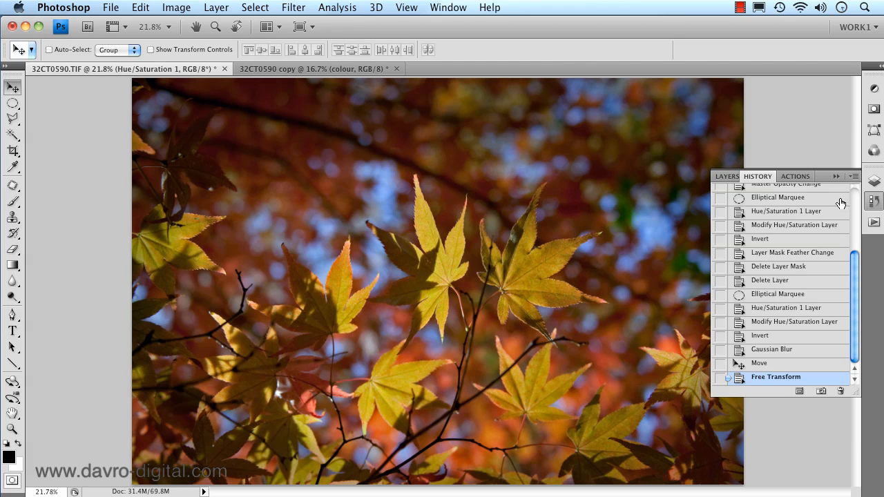
{"action": "key", "text": "Tab"}
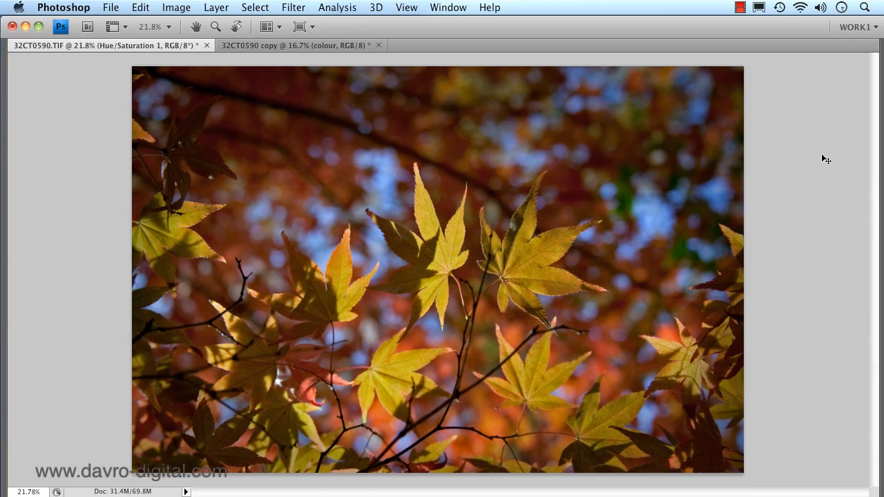
{"action": "right_click", "coordinate": [823, 162]}
{"action": "left_click", "coordinate": [809, 183]}
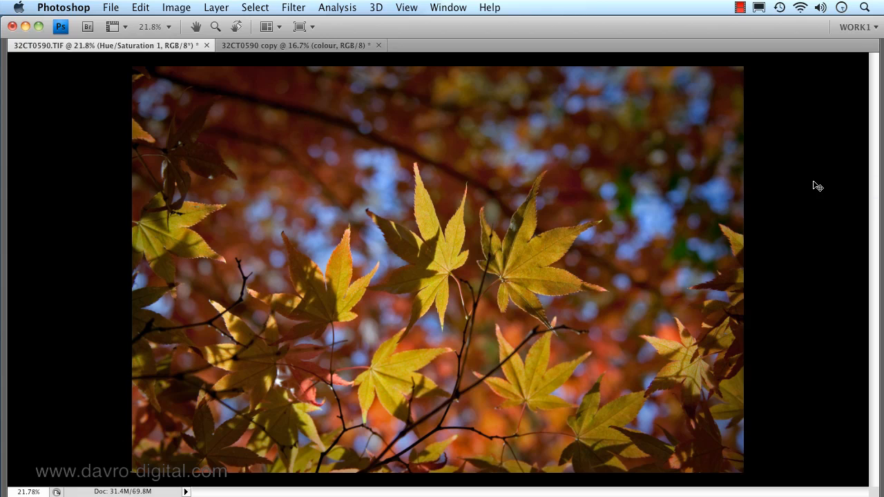